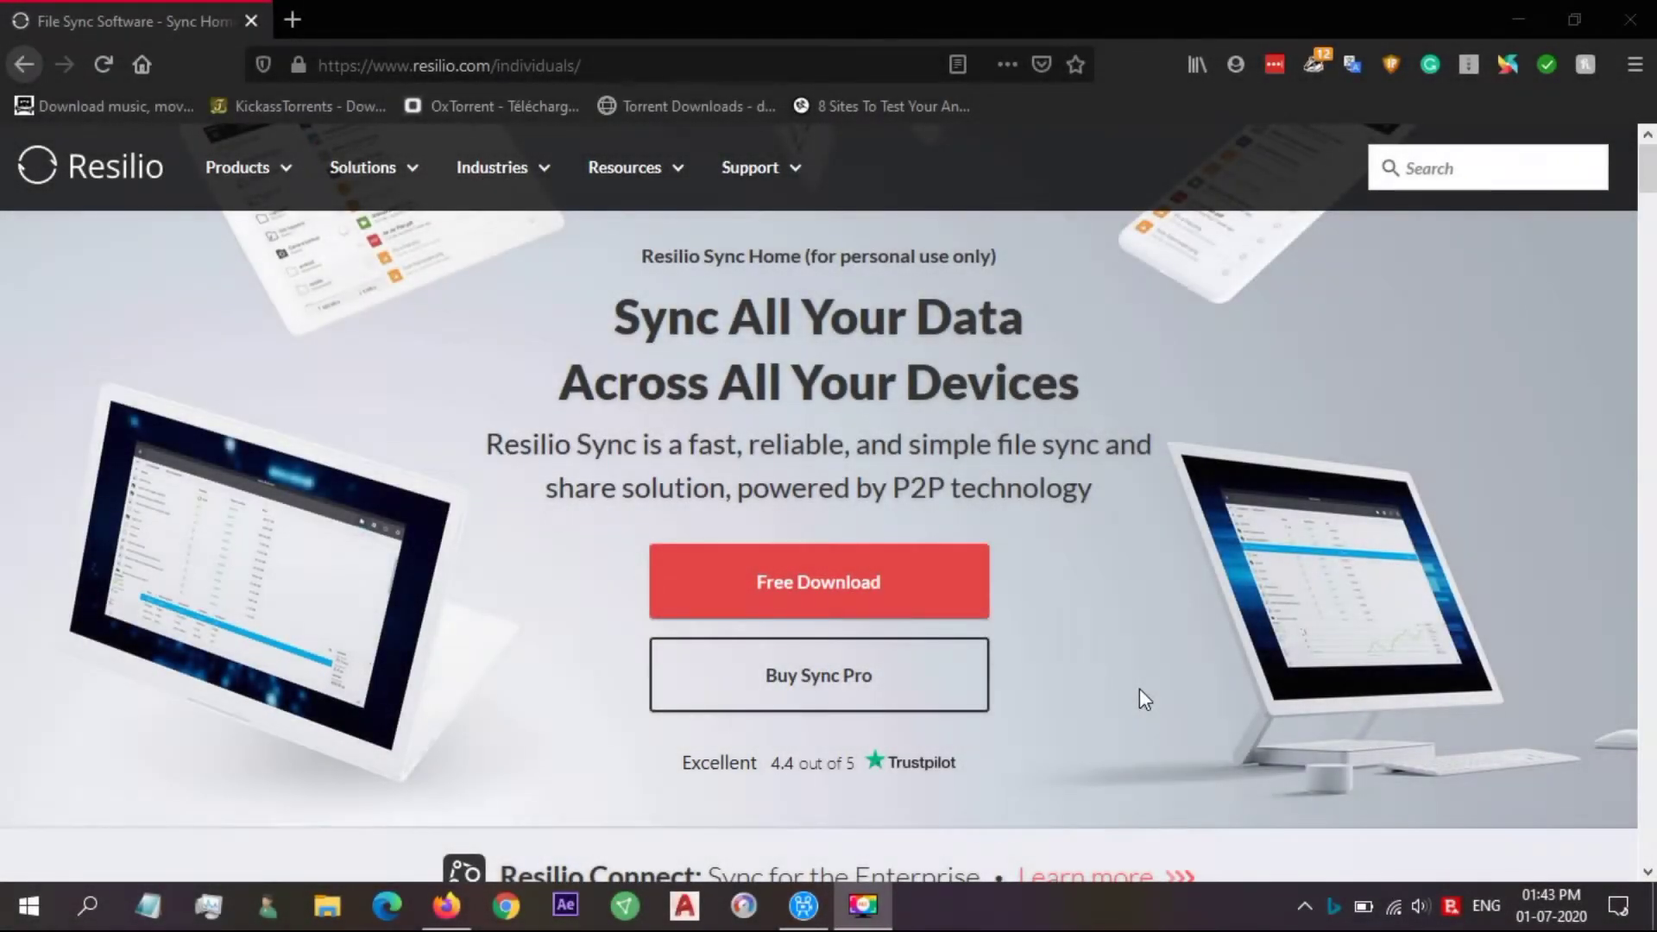
{"action": "scroll", "coordinate": [1140, 689], "scroll_direction": "down", "scroll_amount": 2}
{"action": "scroll", "coordinate": [1140, 699], "scroll_direction": "down", "scroll_amount": 1}
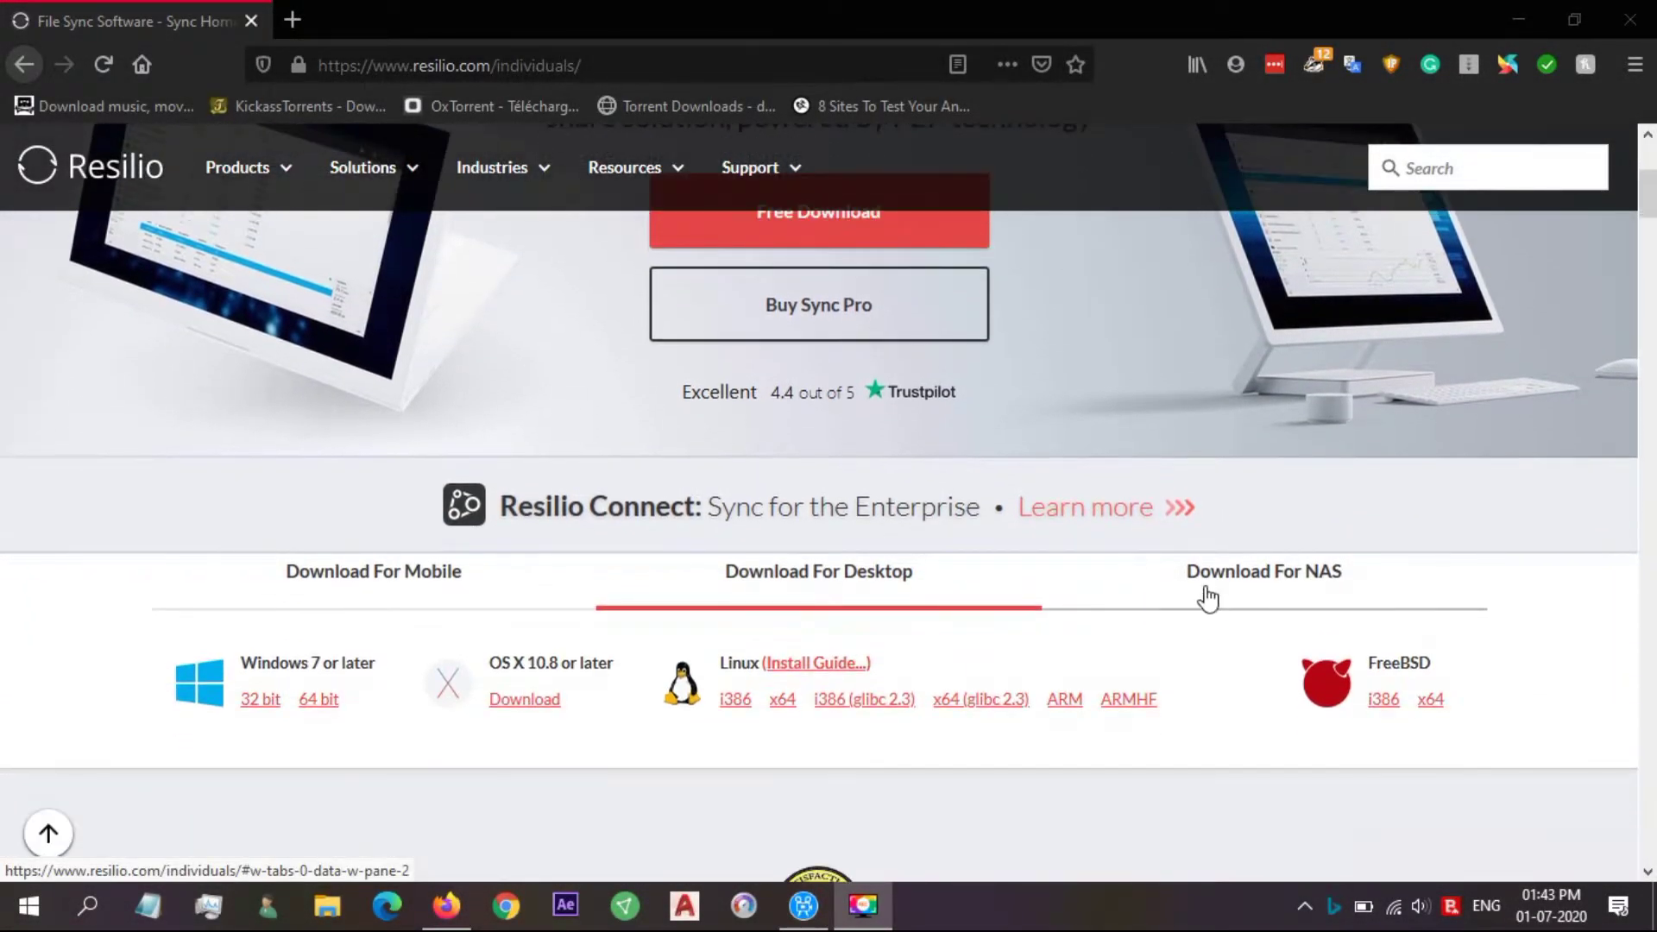
Check the NAS and mobile download options, then download the free Sync Home edition
{"action": "left_click", "coordinate": [1208, 594]}
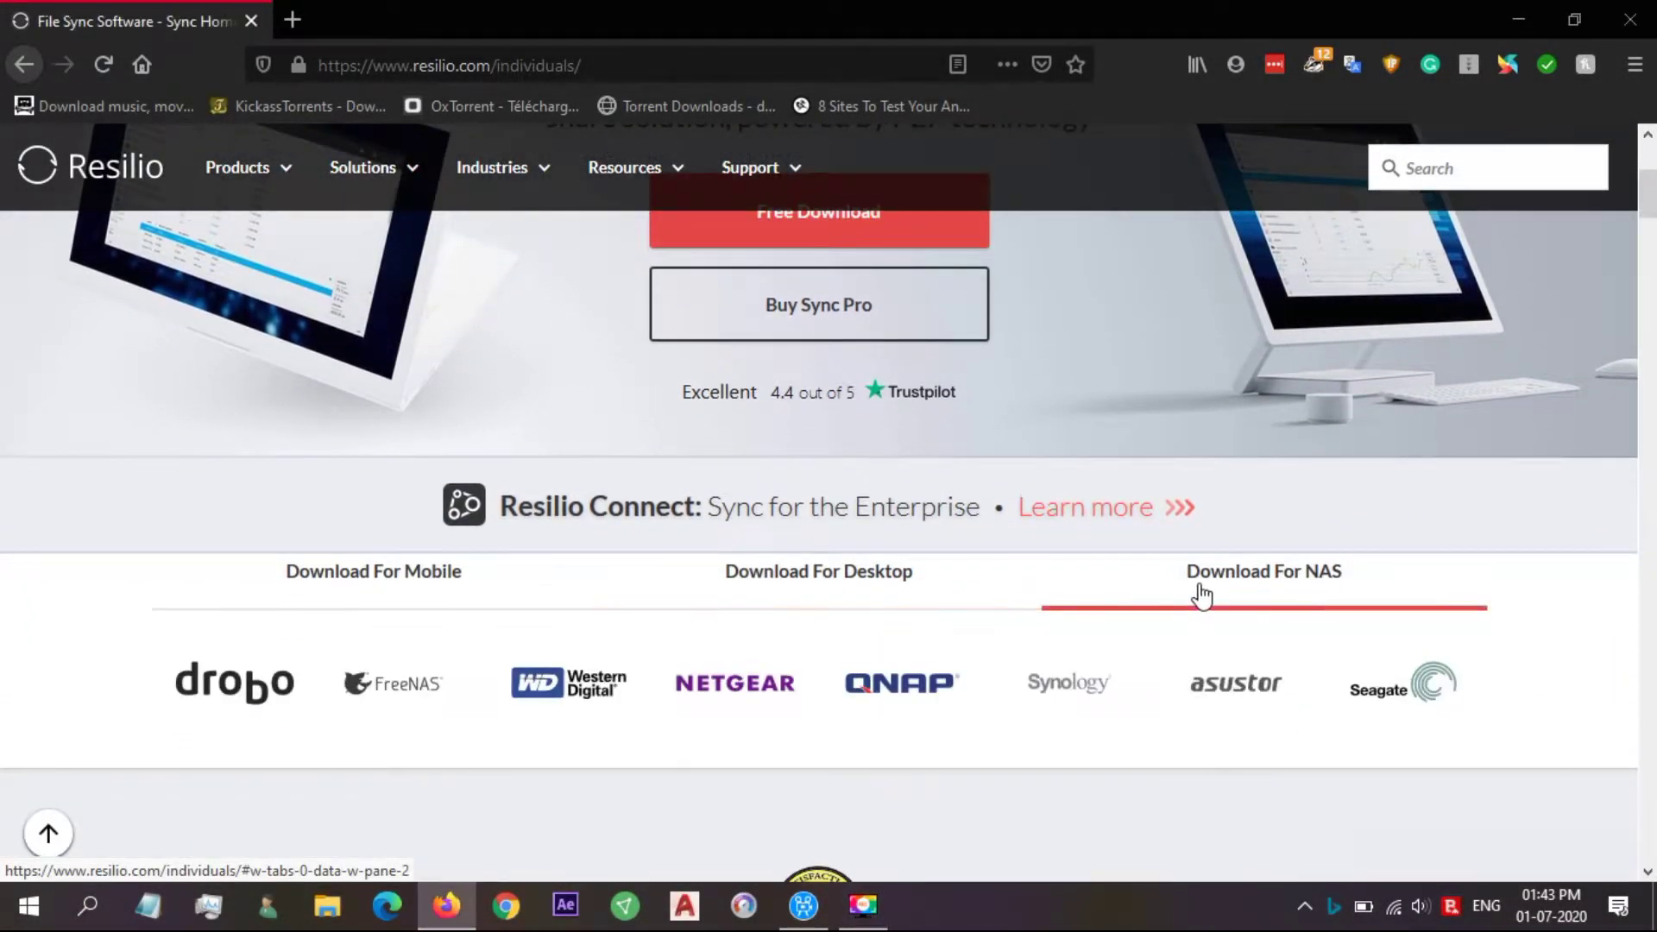
{"action": "left_click", "coordinate": [332, 582]}
{"action": "scroll", "coordinate": [835, 688], "scroll_direction": "down", "scroll_amount": 5}
{"action": "scroll", "coordinate": [867, 673], "scroll_direction": "down", "scroll_amount": 5}
{"action": "scroll", "coordinate": [892, 659], "scroll_direction": "down", "scroll_amount": 4}
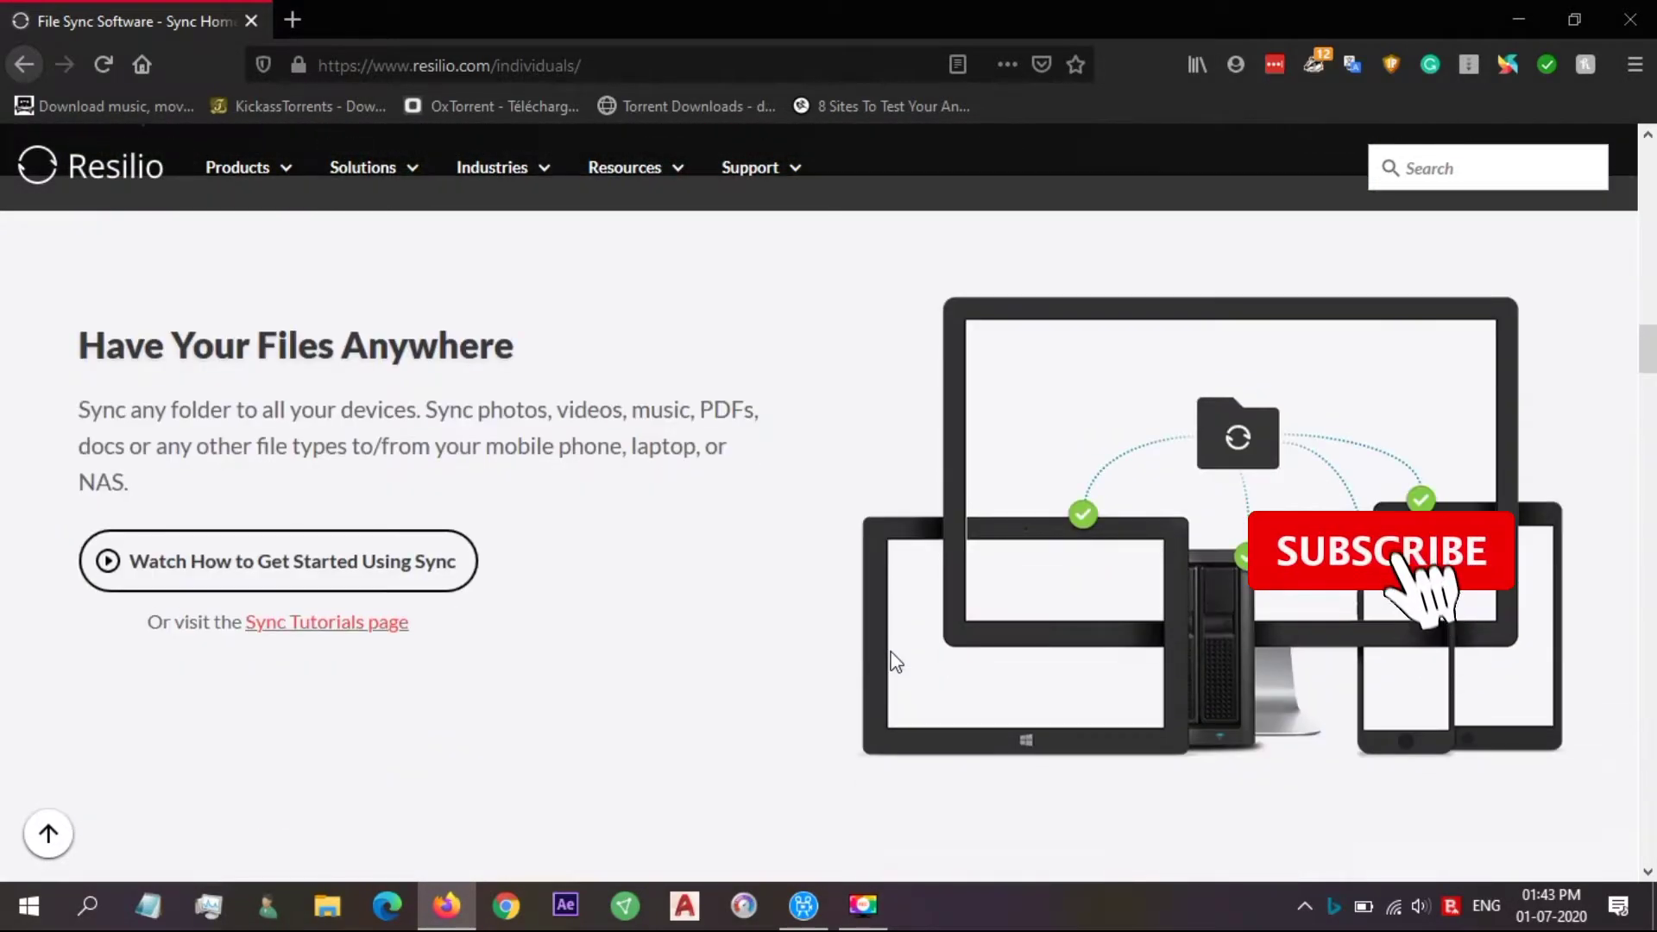
{"action": "scroll", "coordinate": [892, 660], "scroll_direction": "down", "scroll_amount": 1}
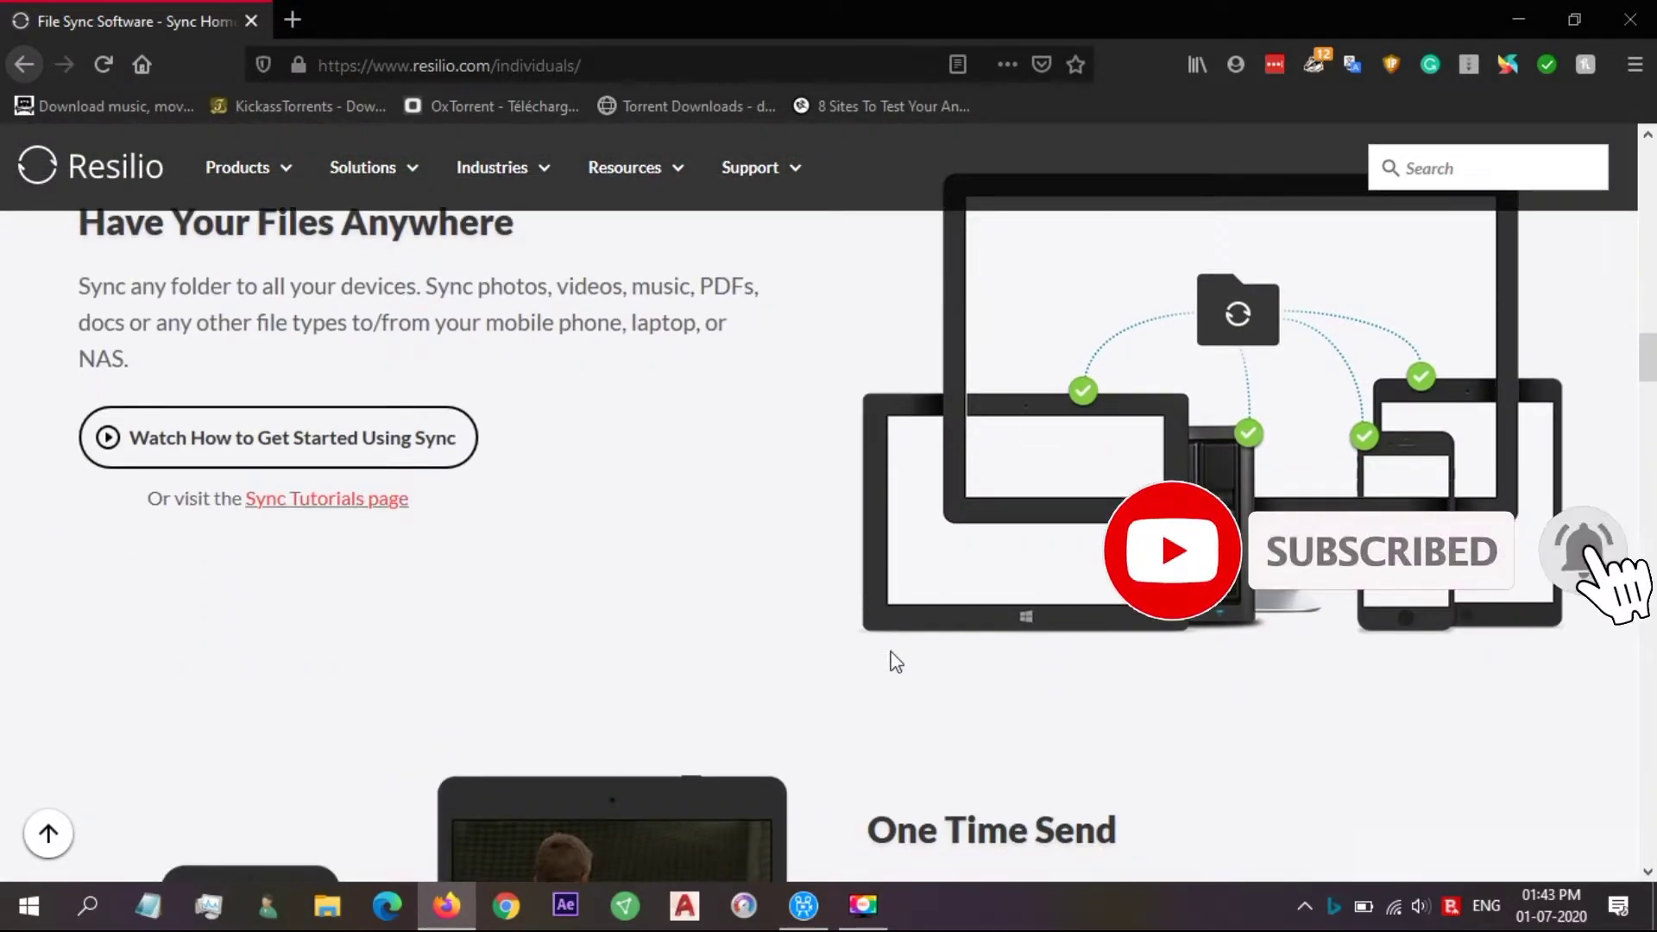
{"action": "scroll", "coordinate": [893, 662], "scroll_direction": "down", "scroll_amount": 2}
{"action": "scroll", "coordinate": [891, 661], "scroll_direction": "down", "scroll_amount": 4}
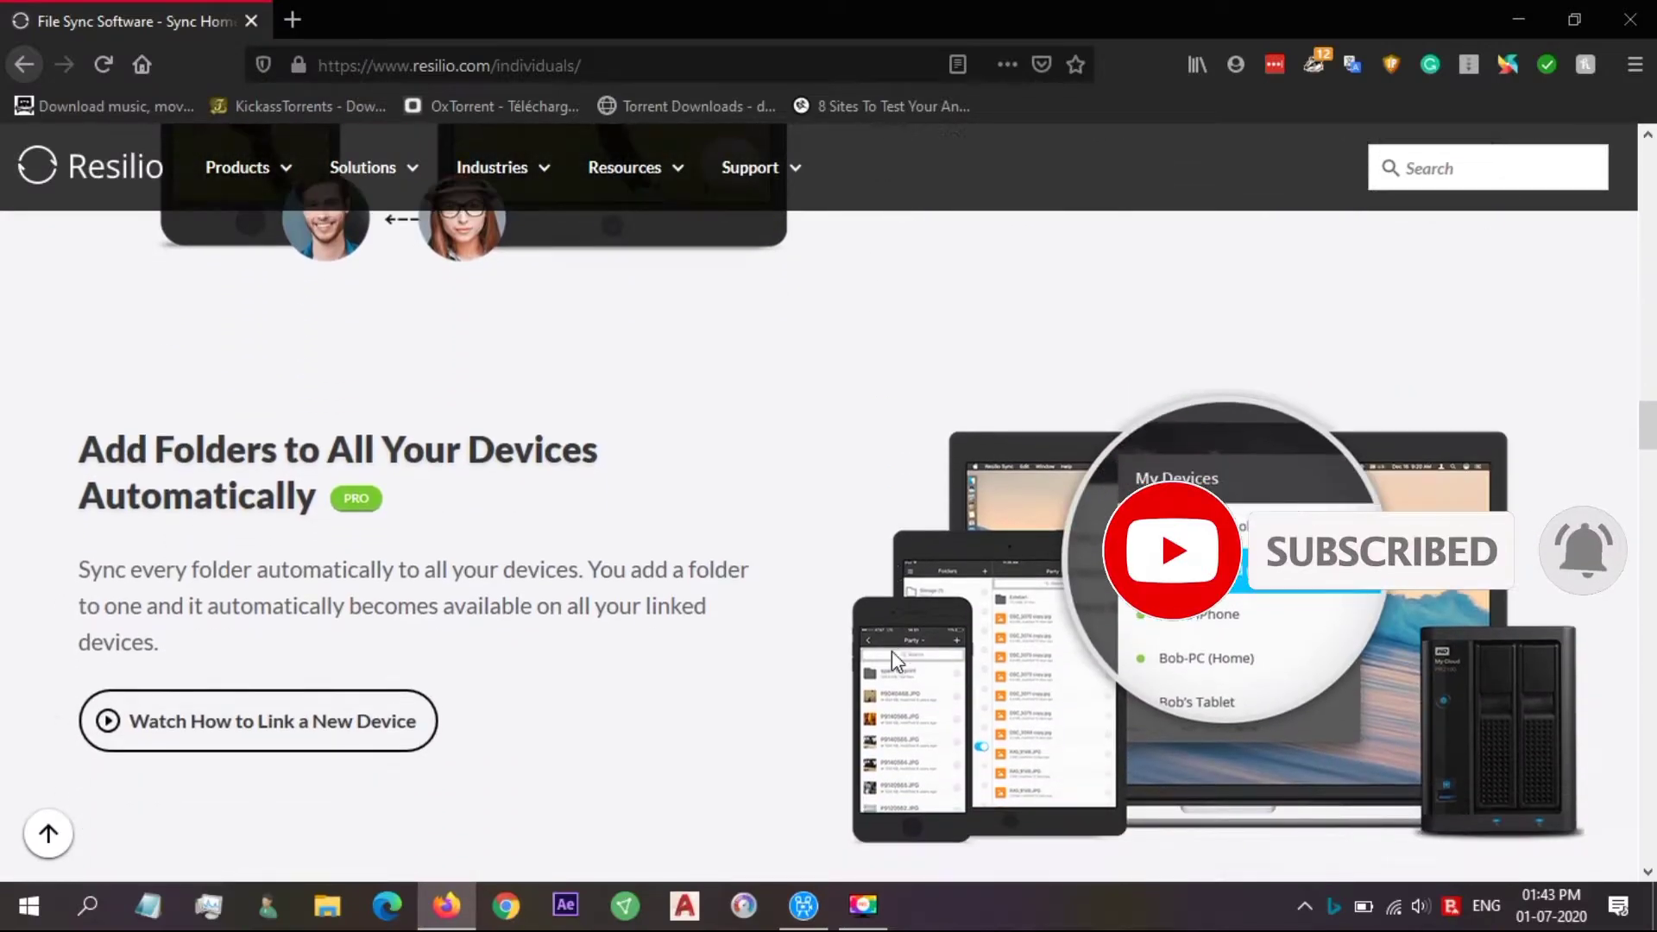
{"action": "scroll", "coordinate": [891, 657], "scroll_direction": "down", "scroll_amount": 3}
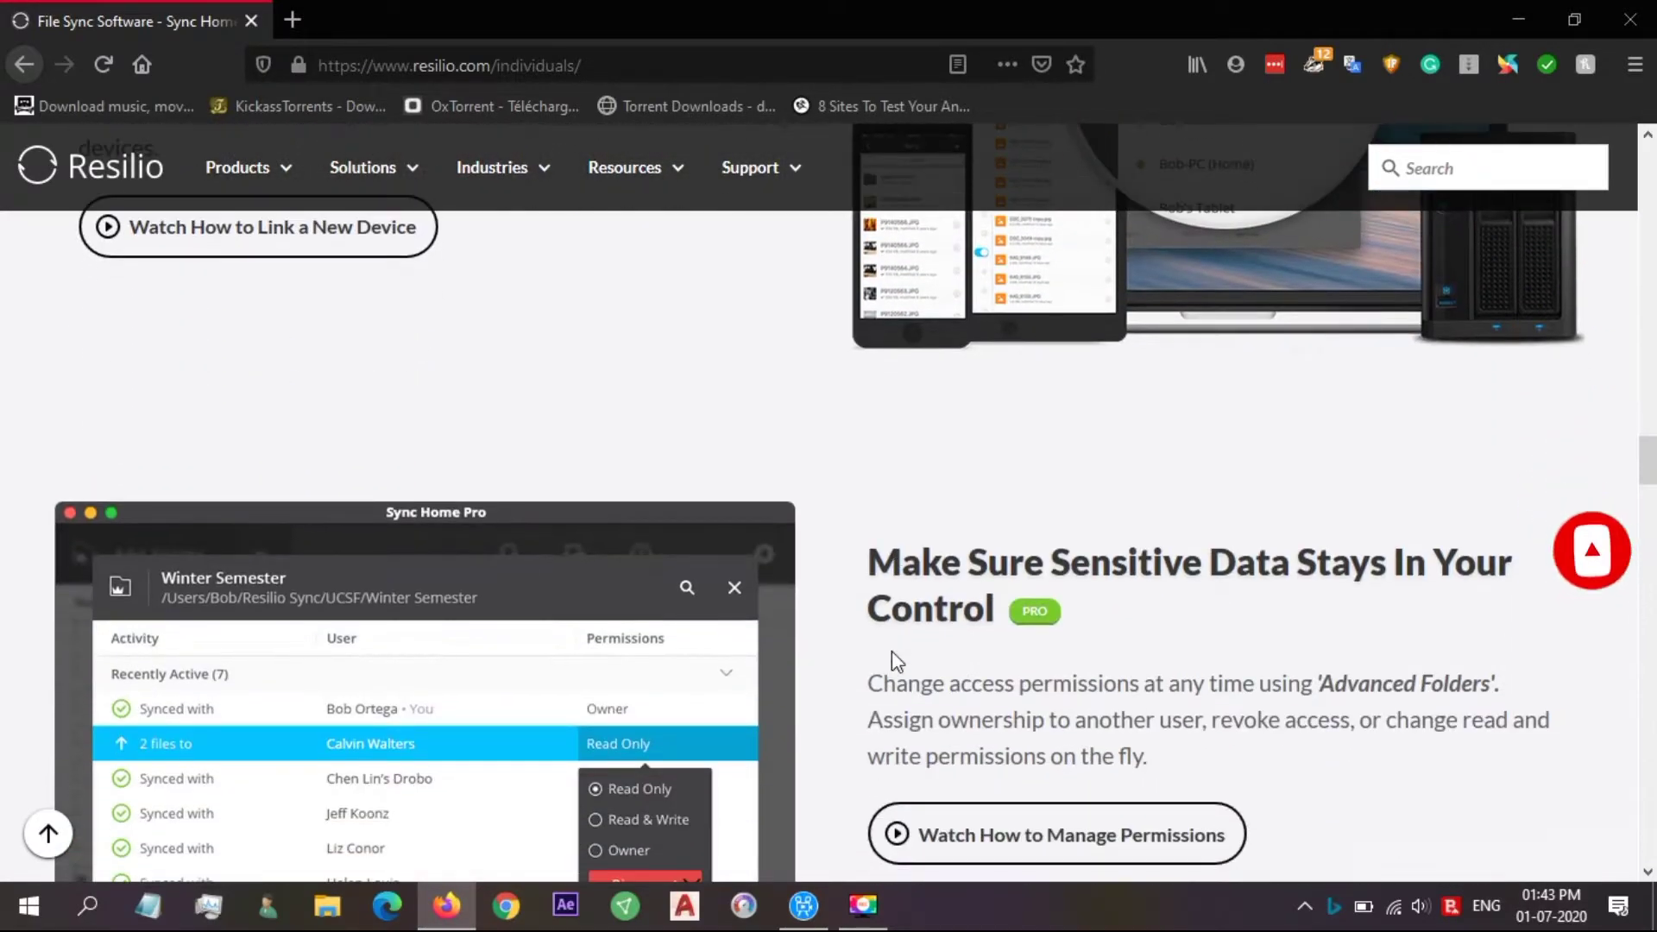
{"action": "scroll", "coordinate": [893, 658], "scroll_direction": "down", "scroll_amount": 2}
{"action": "scroll", "coordinate": [892, 651], "scroll_direction": "down", "scroll_amount": 2}
{"action": "scroll", "coordinate": [892, 651], "scroll_direction": "down", "scroll_amount": 2}
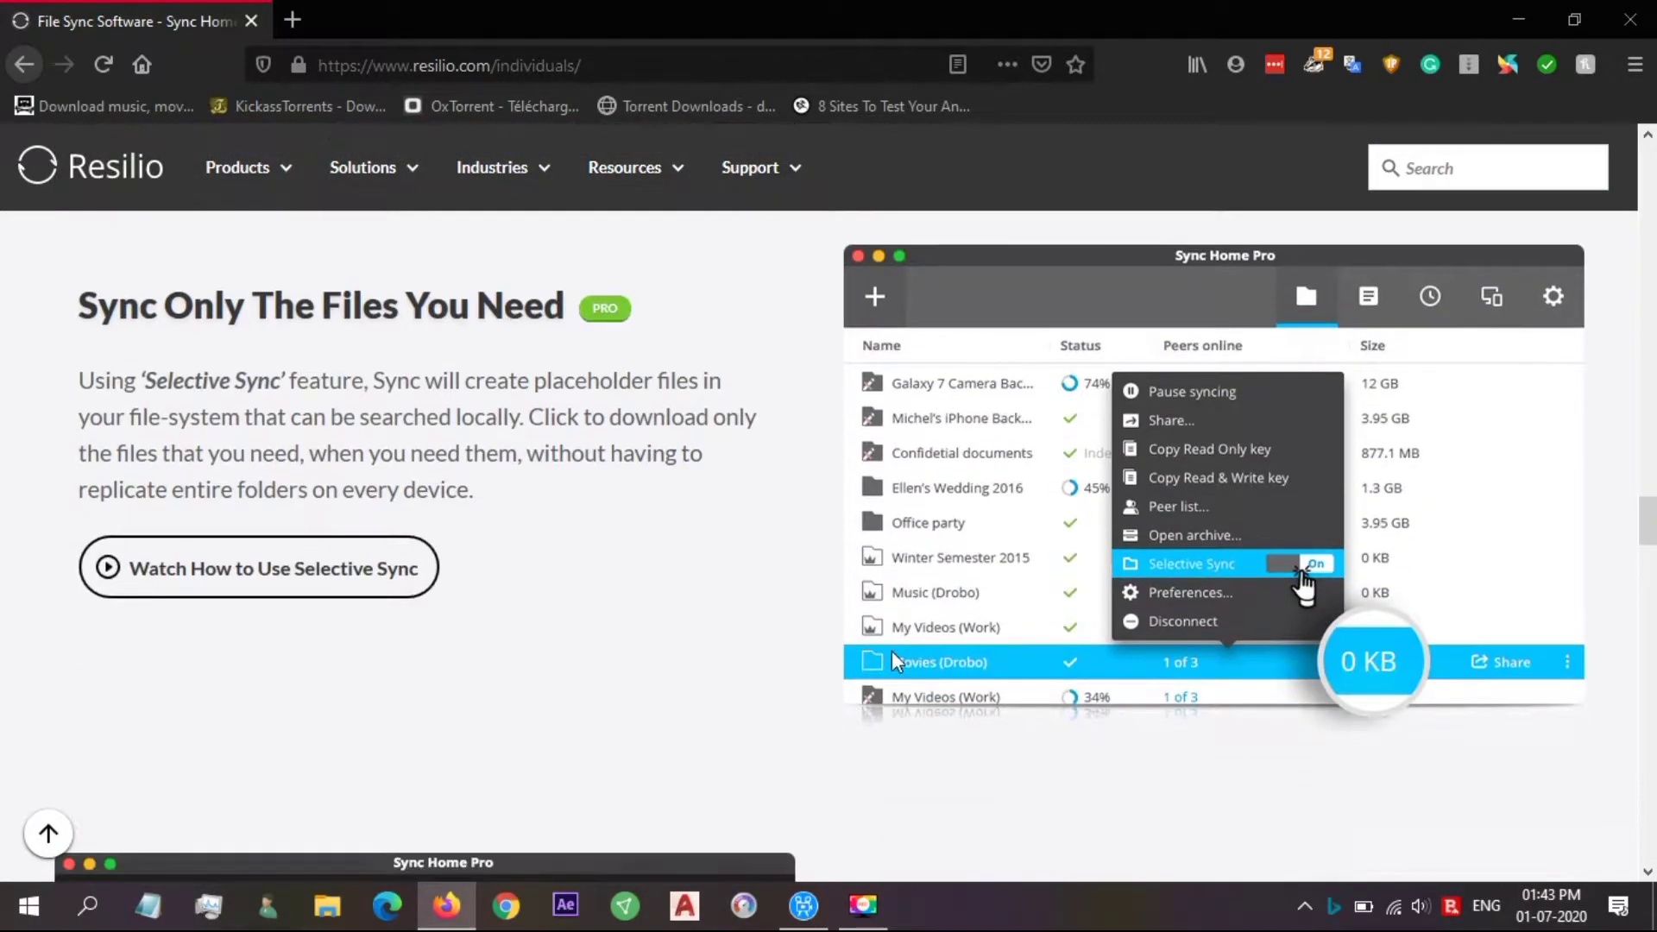
{"action": "scroll", "coordinate": [892, 651], "scroll_direction": "down", "scroll_amount": 3}
{"action": "scroll", "coordinate": [893, 654], "scroll_direction": "down", "scroll_amount": 2}
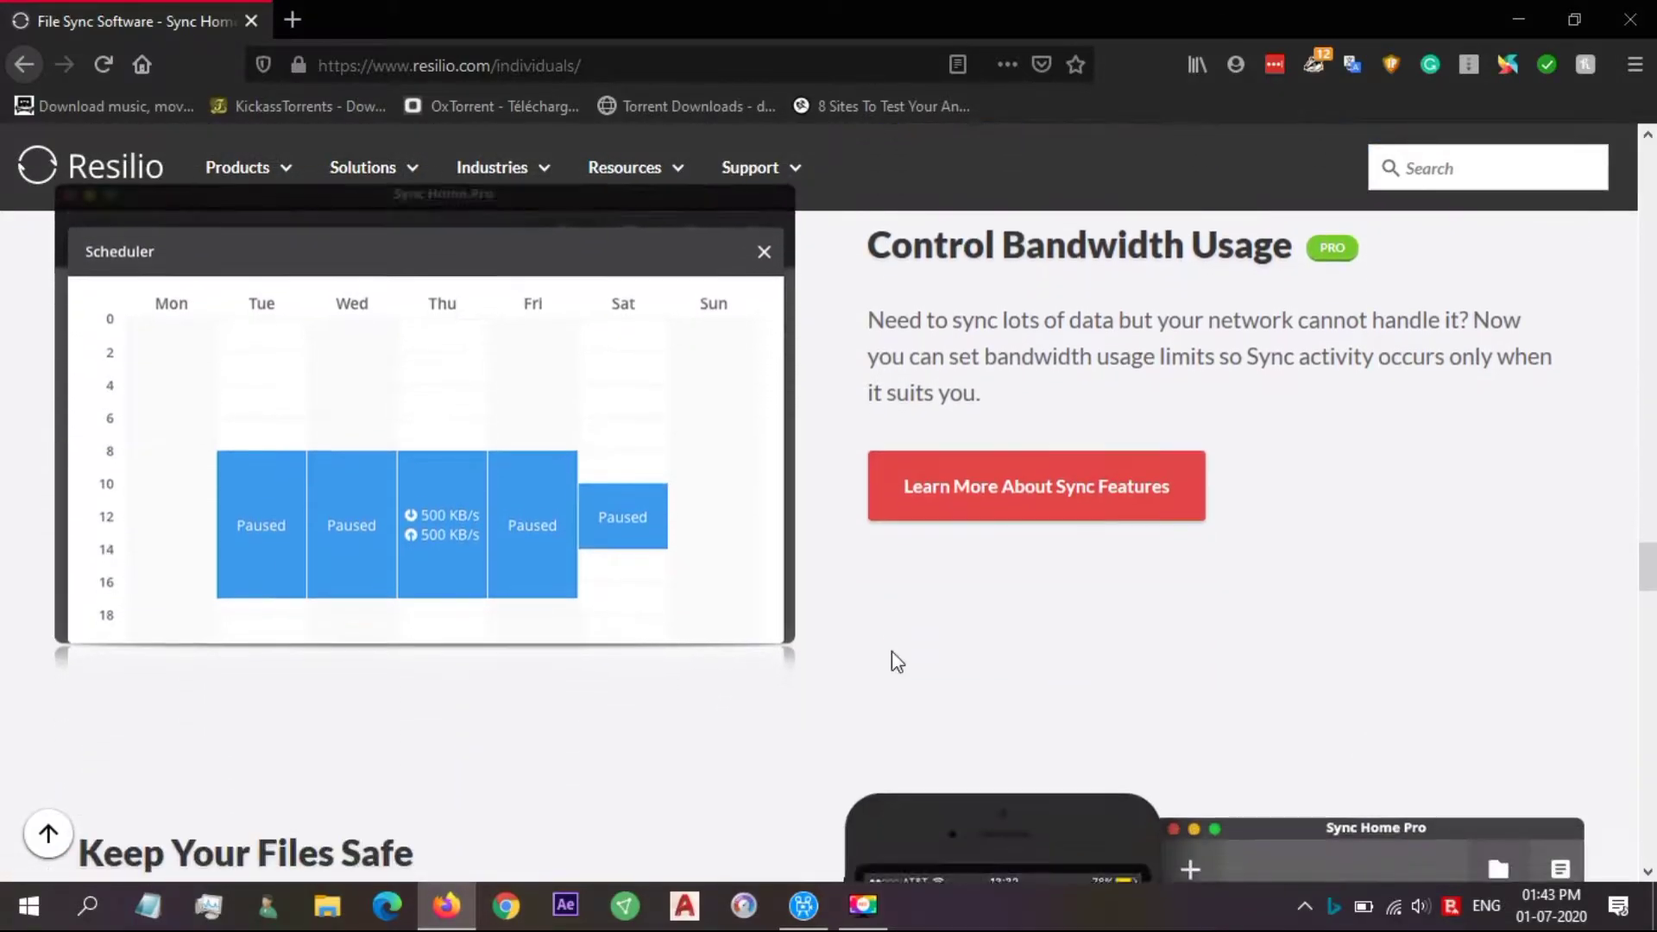
{"action": "scroll", "coordinate": [893, 660], "scroll_direction": "down", "scroll_amount": 2}
{"action": "scroll", "coordinate": [892, 661], "scroll_direction": "down", "scroll_amount": 2}
{"action": "scroll", "coordinate": [891, 658], "scroll_direction": "down", "scroll_amount": 3}
{"action": "scroll", "coordinate": [892, 658], "scroll_direction": "down", "scroll_amount": 1}
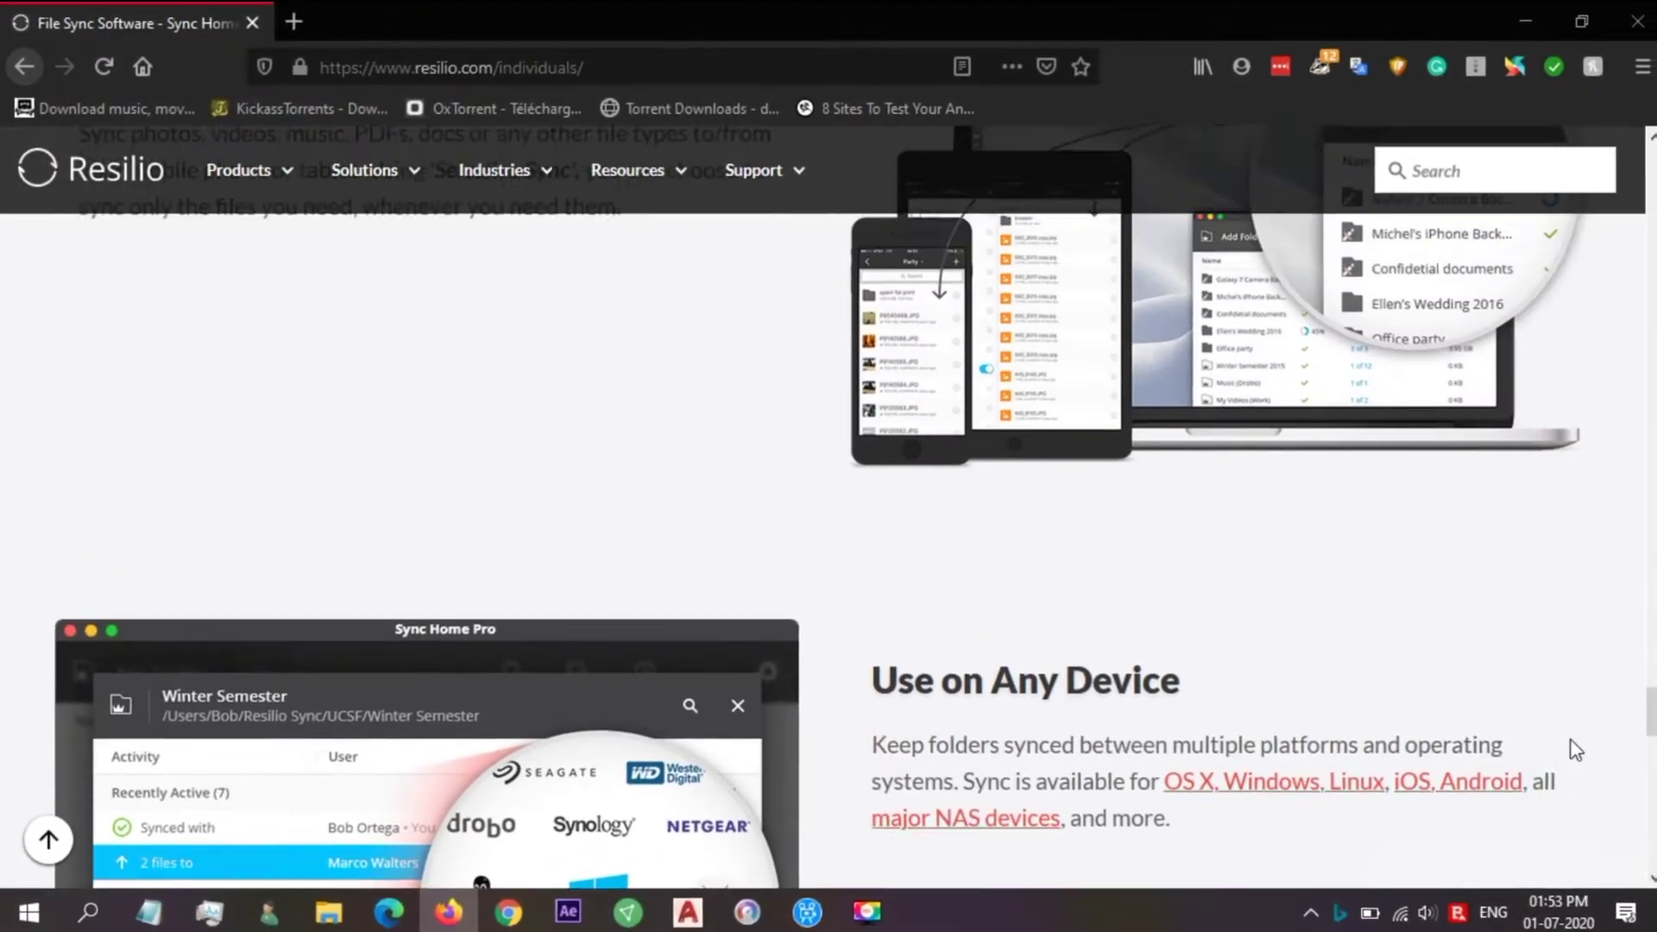
{"action": "scroll", "coordinate": [1562, 736], "scroll_direction": "up", "scroll_amount": 3}
{"action": "scroll", "coordinate": [1562, 736], "scroll_direction": "up", "scroll_amount": 3}
{"action": "scroll", "coordinate": [1563, 735], "scroll_direction": "up", "scroll_amount": 3}
{"action": "scroll", "coordinate": [1562, 736], "scroll_direction": "up", "scroll_amount": 3}
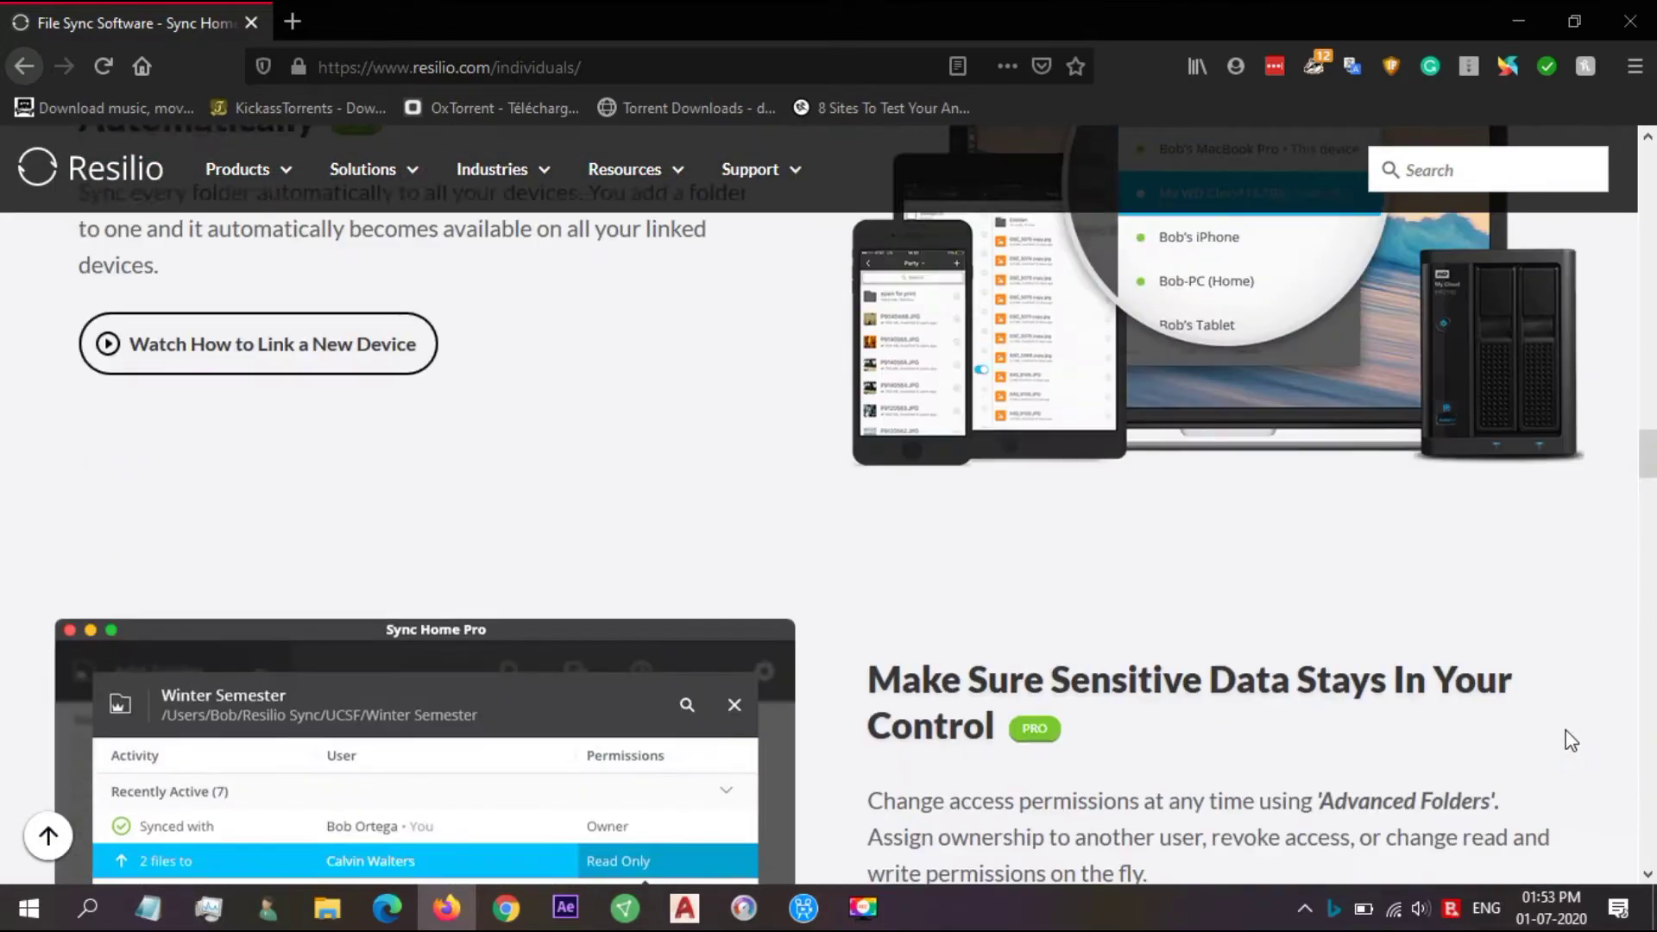
{"action": "scroll", "coordinate": [1566, 739], "scroll_direction": "up", "scroll_amount": 3}
{"action": "scroll", "coordinate": [1565, 738], "scroll_direction": "up", "scroll_amount": 5}
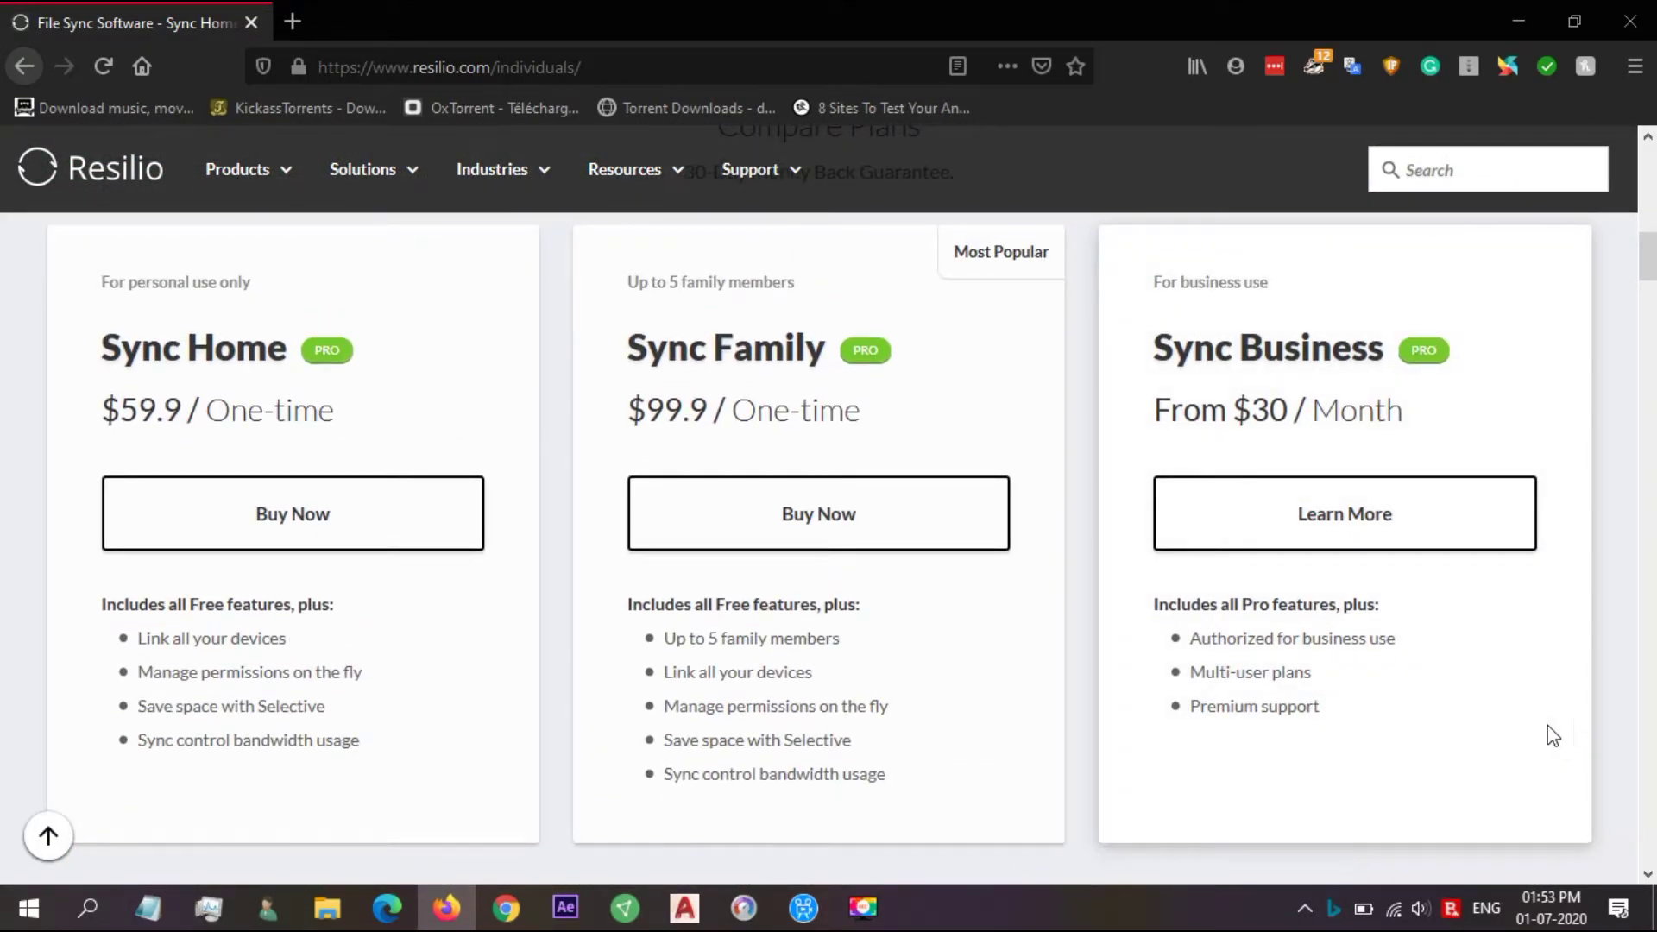
{"action": "scroll", "coordinate": [1303, 616], "scroll_direction": "up", "scroll_amount": 5}
{"action": "scroll", "coordinate": [1303, 614], "scroll_direction": "up", "scroll_amount": 4}
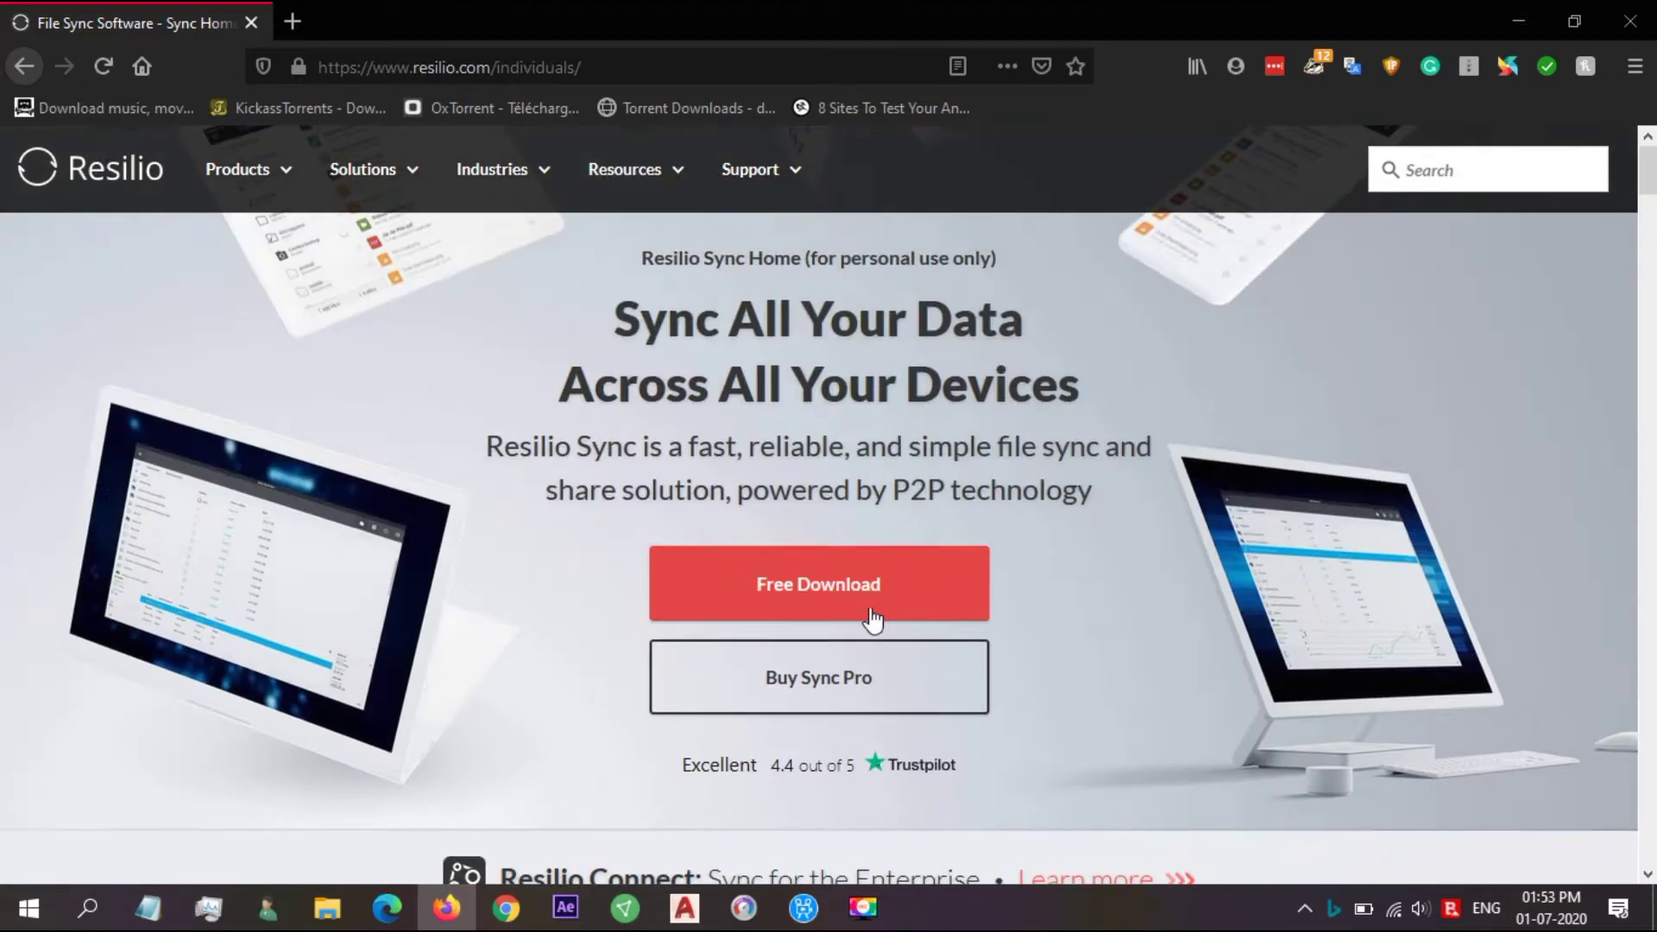
{"action": "left_click", "coordinate": [873, 603]}
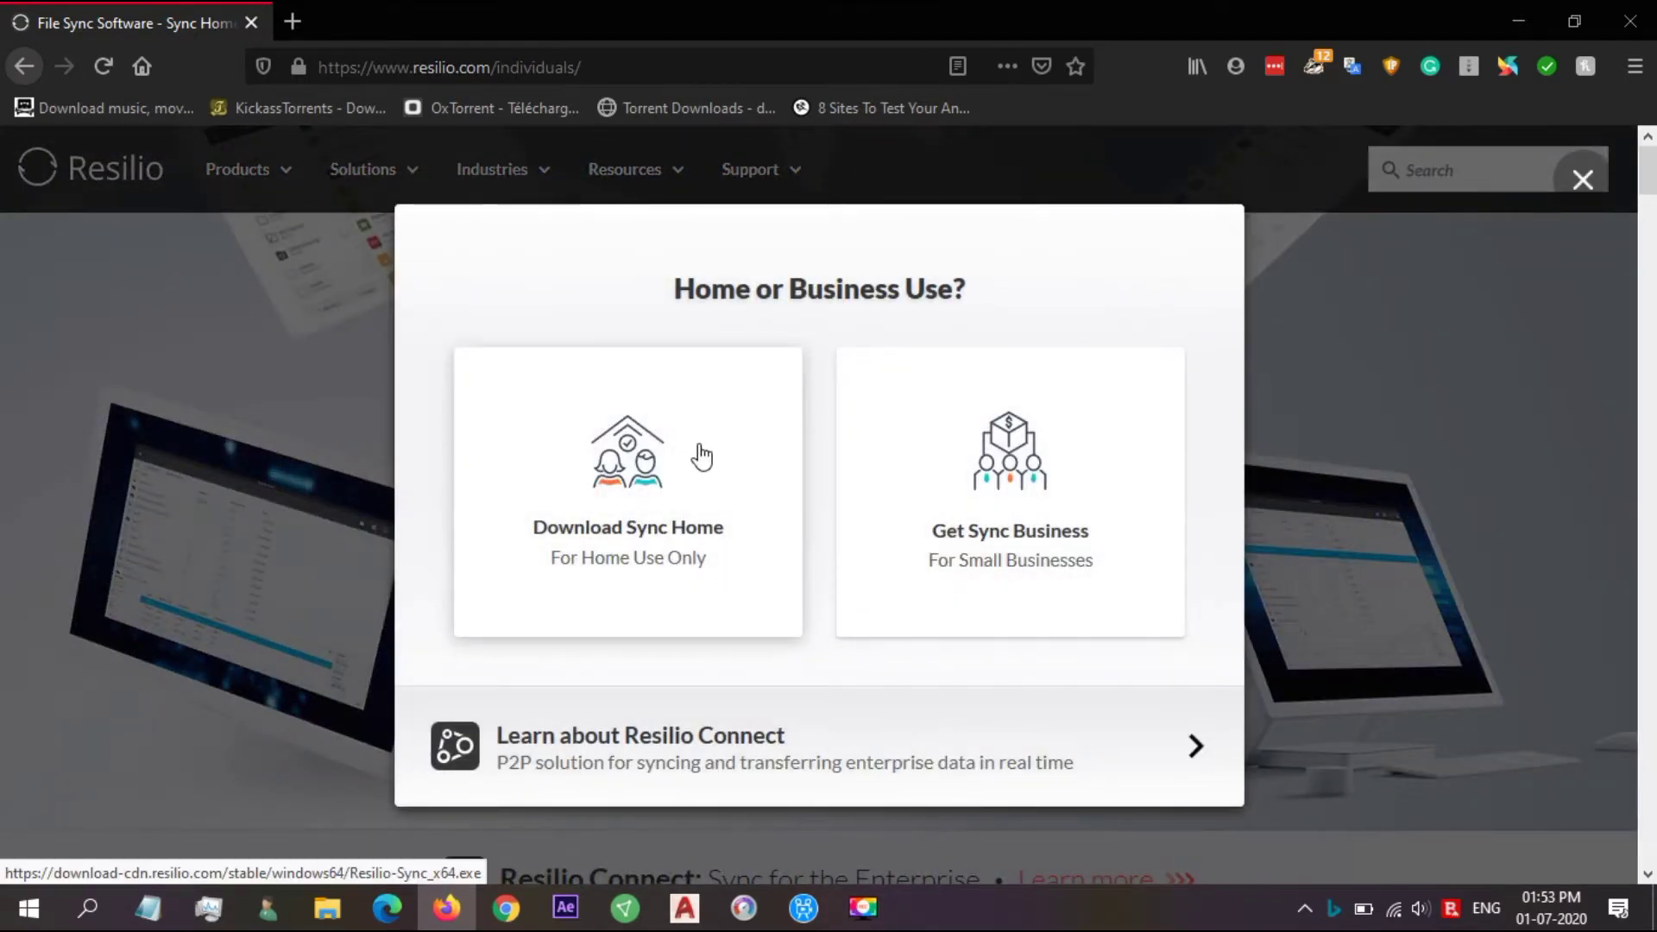
{"action": "left_click", "coordinate": [700, 455]}
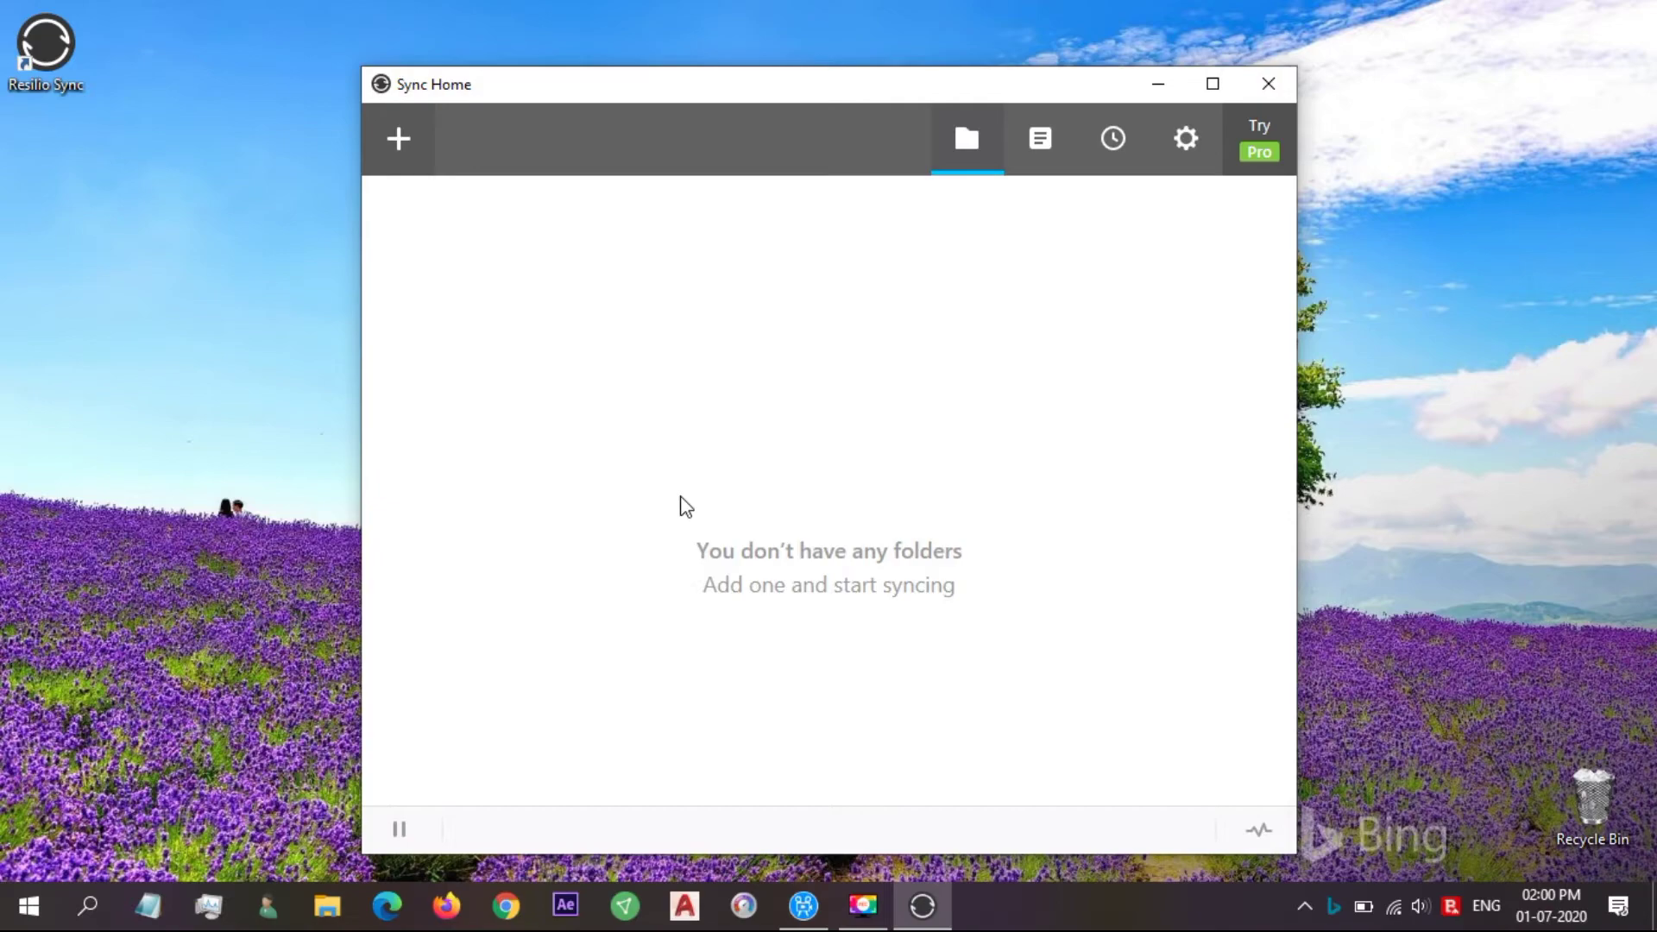
Show the folder types to add: standard, advanced and encrypted
{"action": "left_click", "coordinate": [399, 159]}
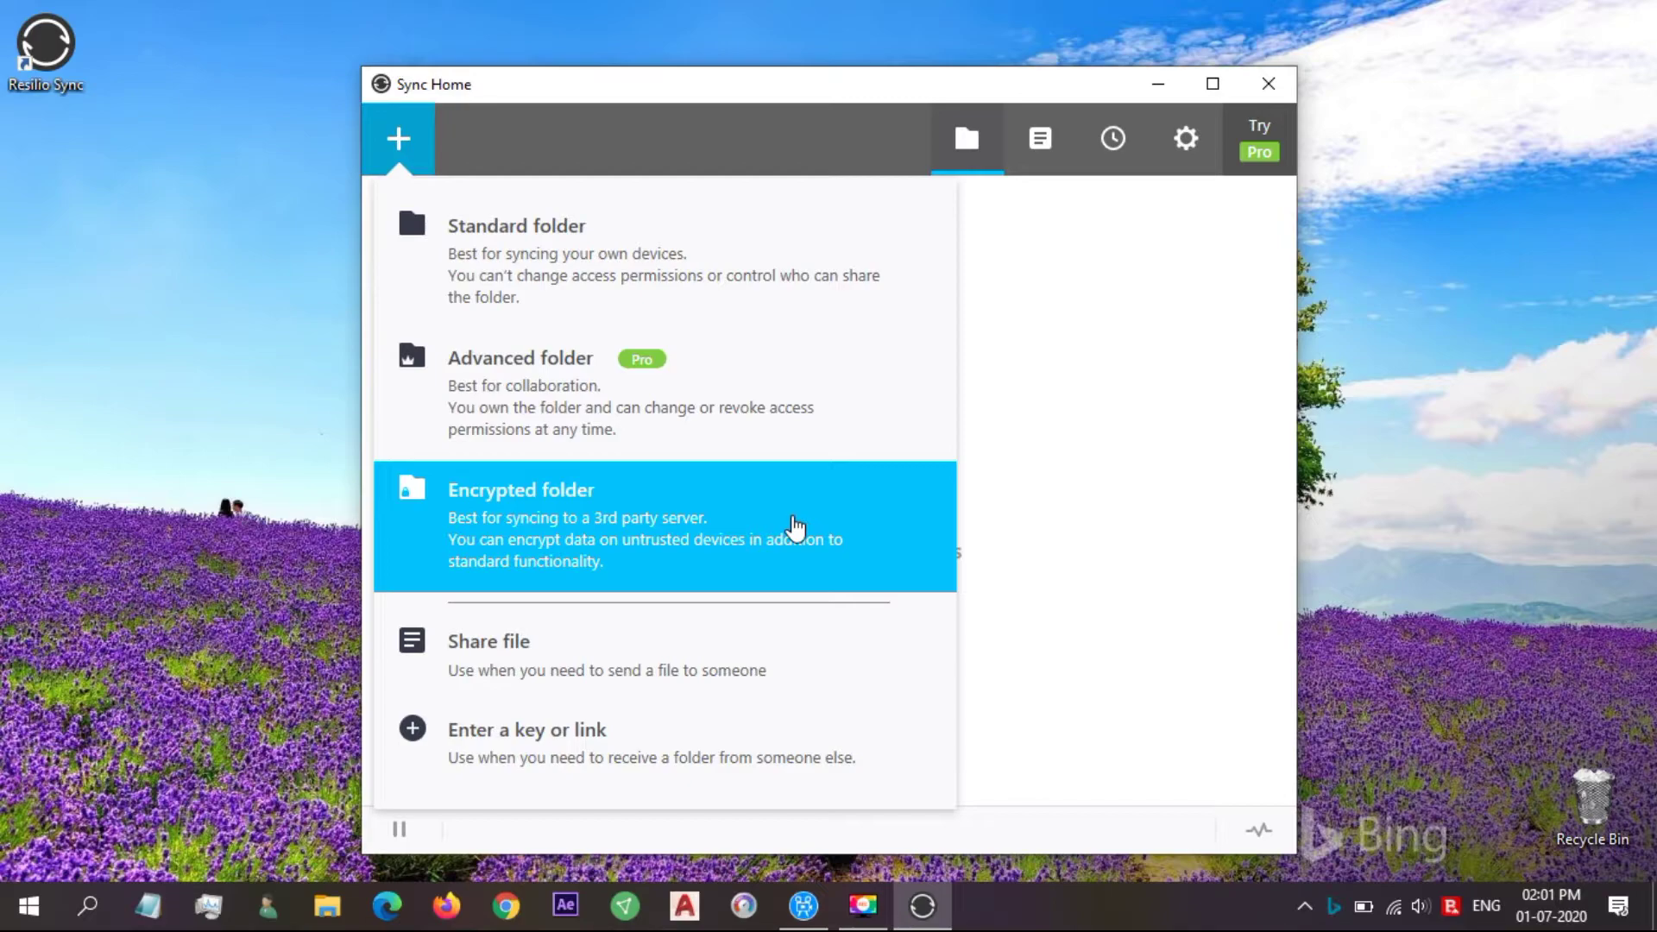
Add drive Lenovo (D:) as a standard folder and set its share to Read & Write
{"action": "left_click", "coordinate": [707, 293]}
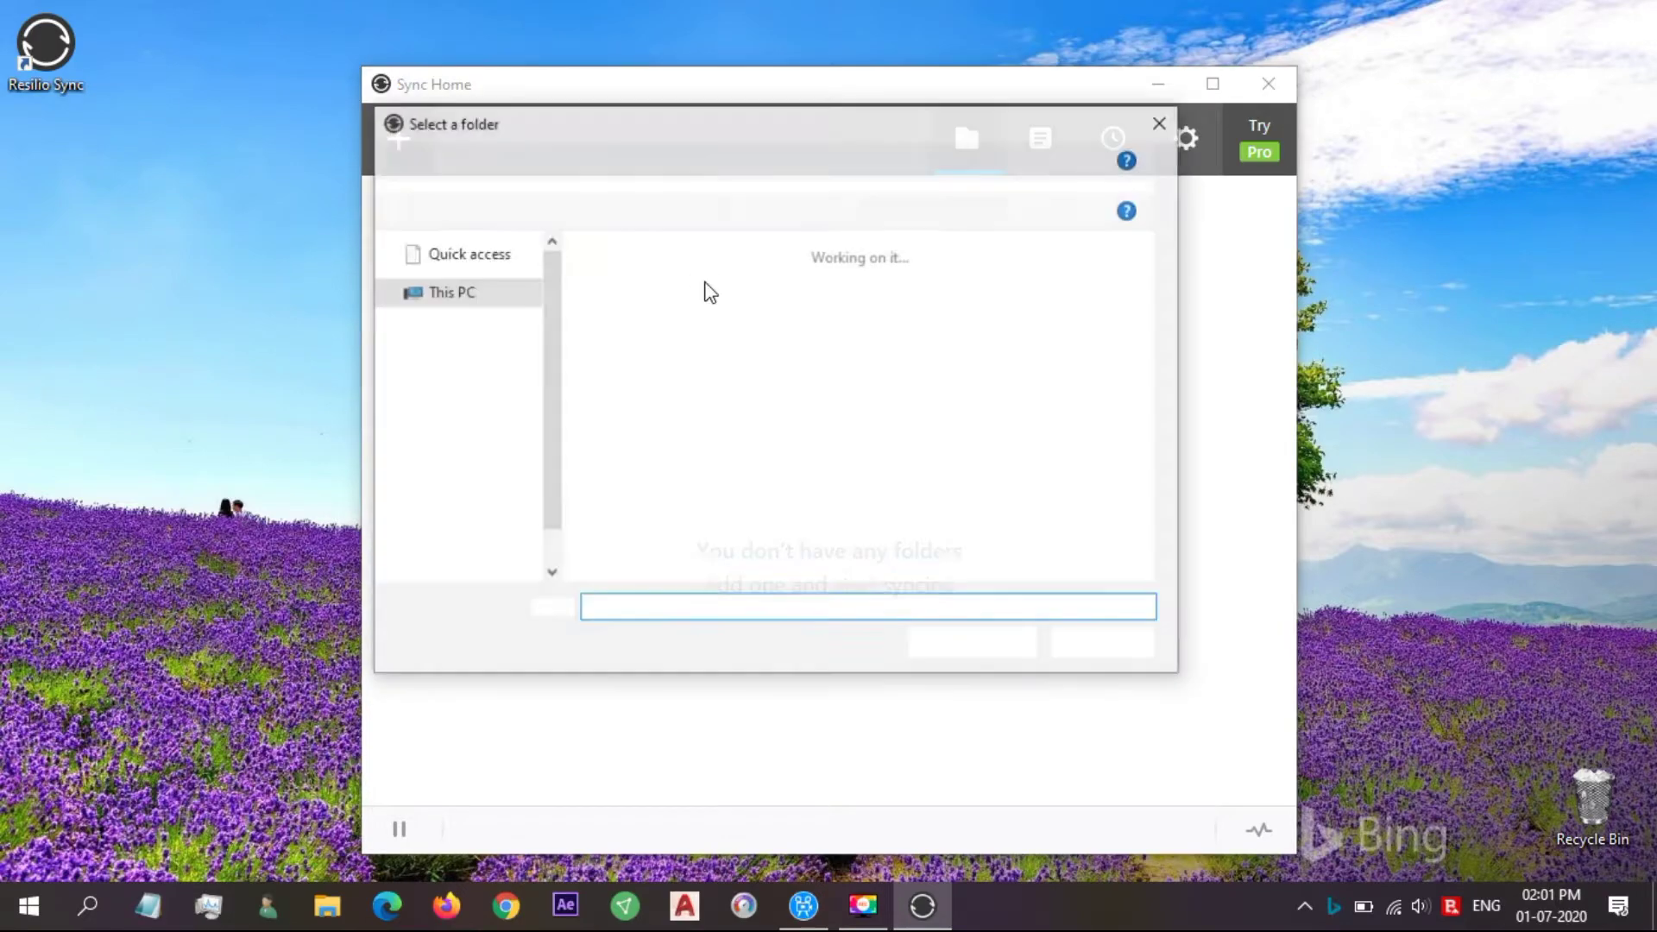
{"action": "scroll", "coordinate": [674, 539], "scroll_direction": "down", "scroll_amount": 5}
{"action": "scroll", "coordinate": [699, 532], "scroll_direction": "down", "scroll_amount": 2}
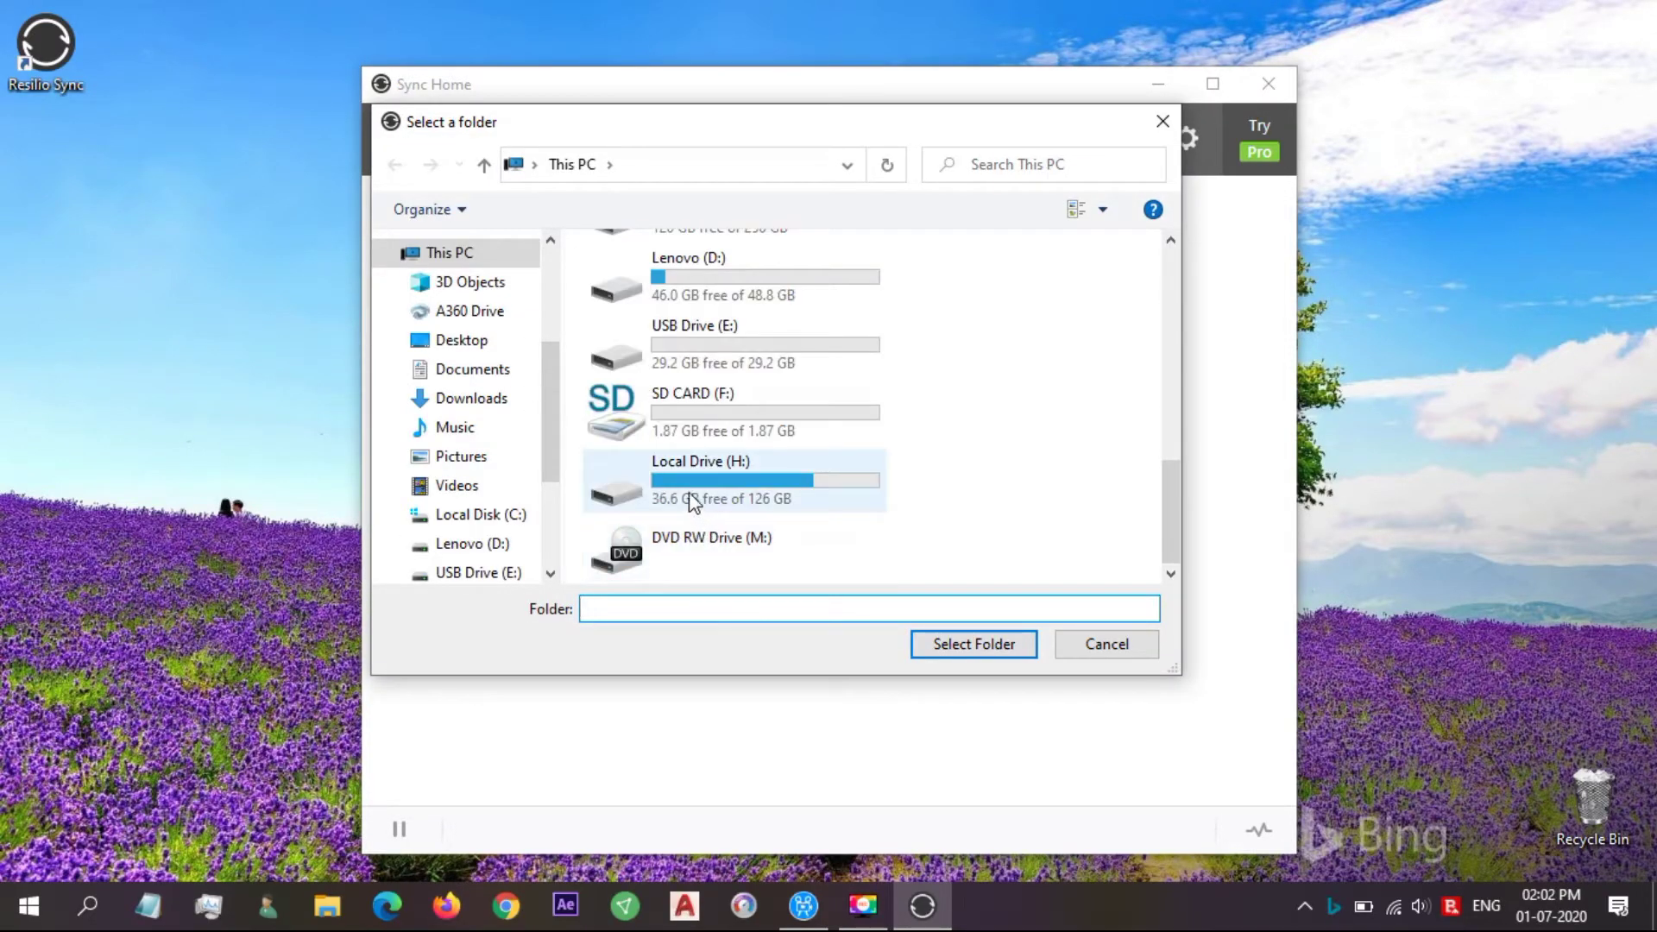
{"action": "left_click", "coordinate": [721, 293]}
{"action": "left_click", "coordinate": [958, 644]}
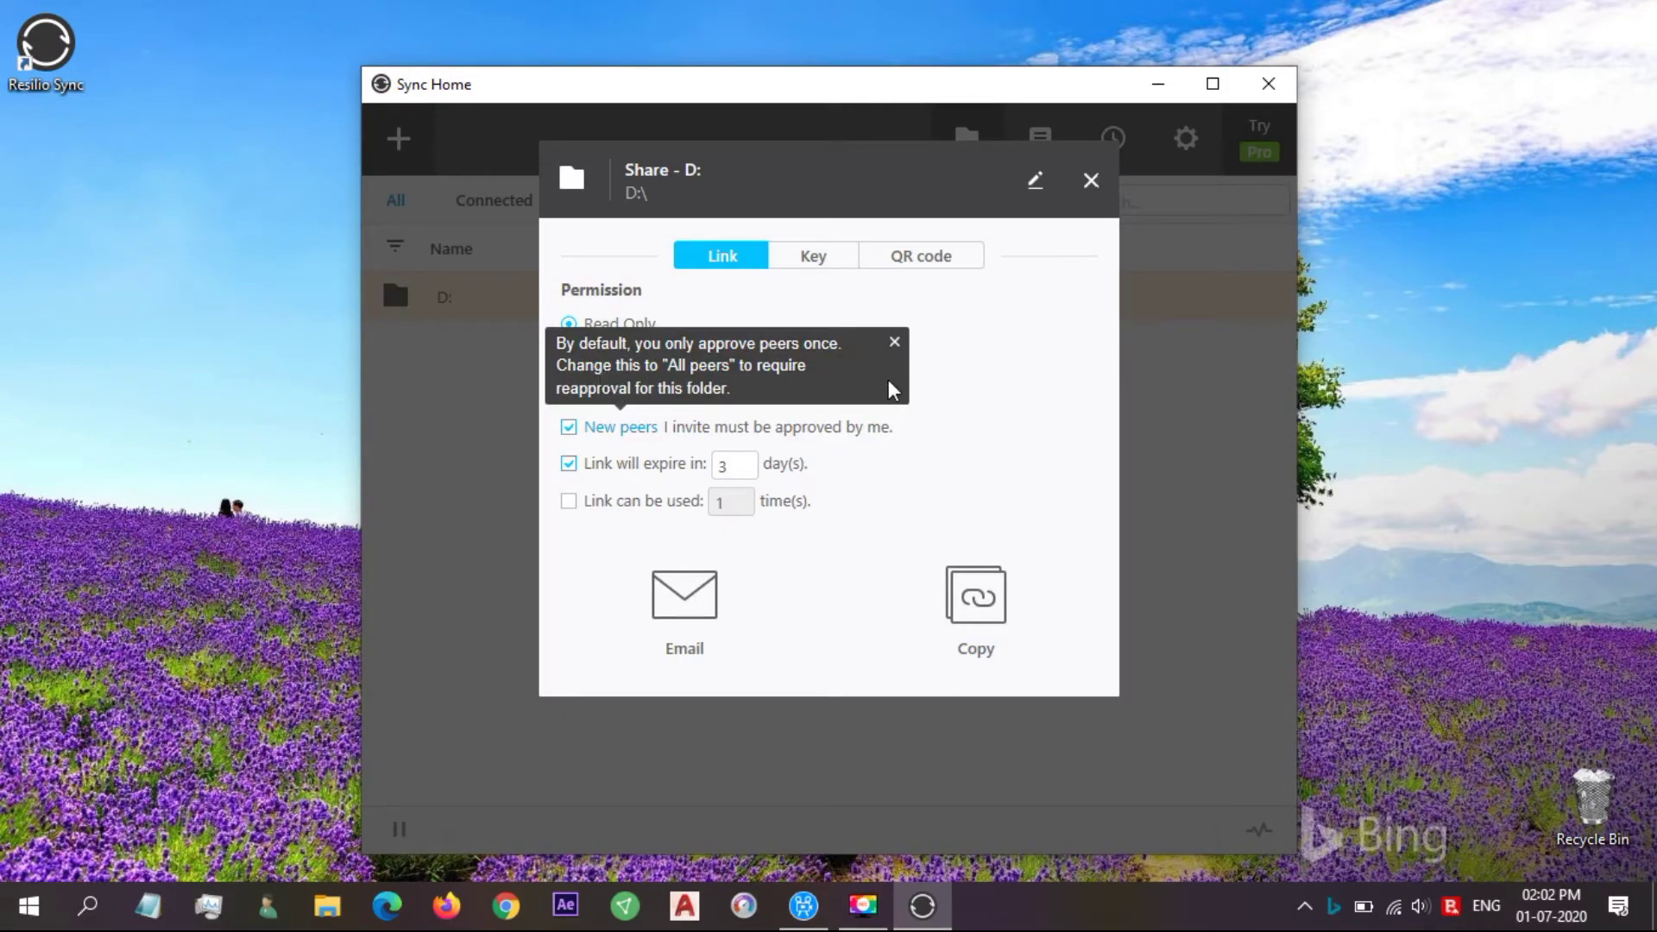
{"action": "left_click", "coordinate": [895, 347]}
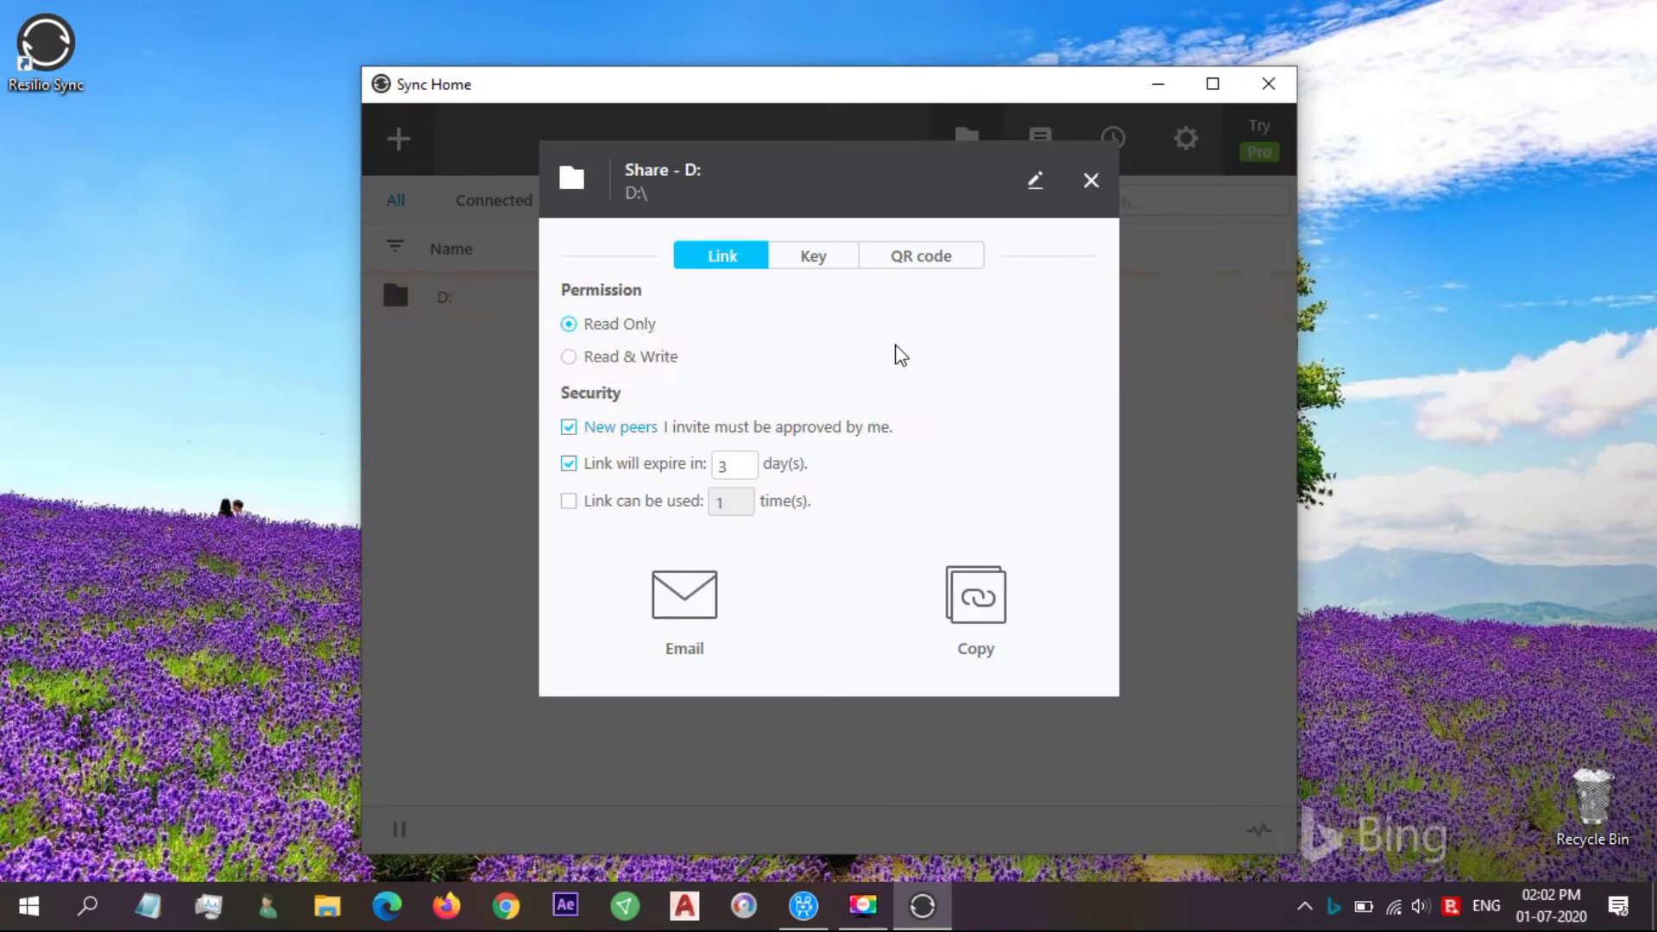
{"action": "left_click", "coordinate": [576, 358]}
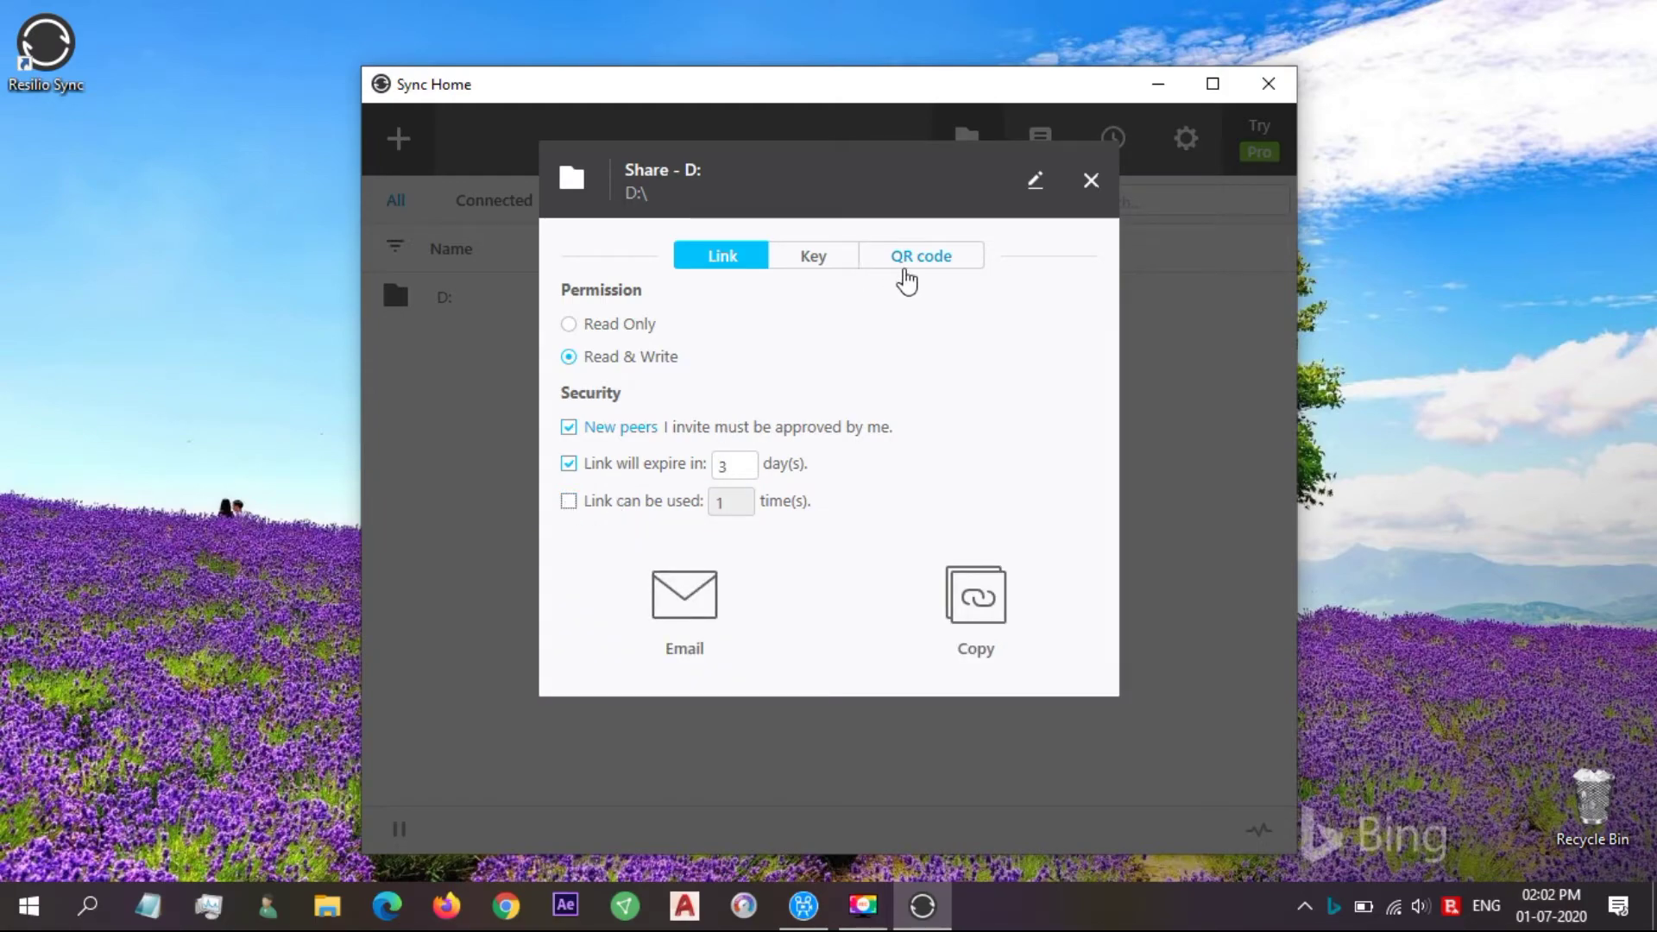
Link the phone's Sync app to drive D: by scanning the QR code
{"action": "left_click", "coordinate": [914, 259]}
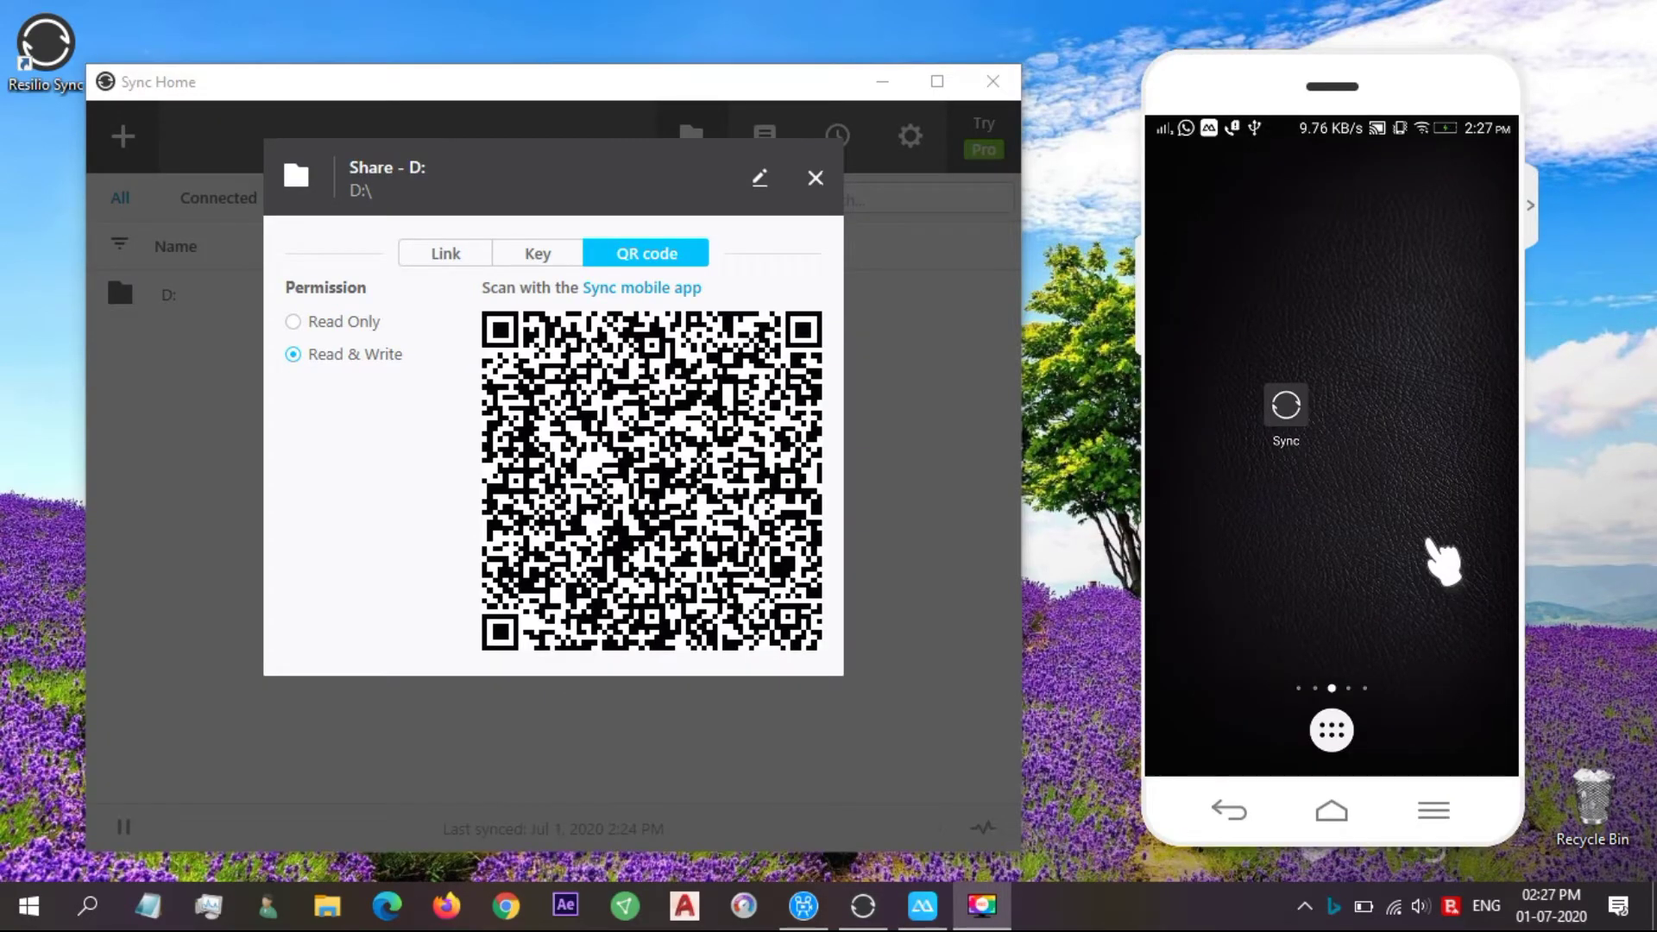
{"action": "left_click", "coordinate": [1300, 428]}
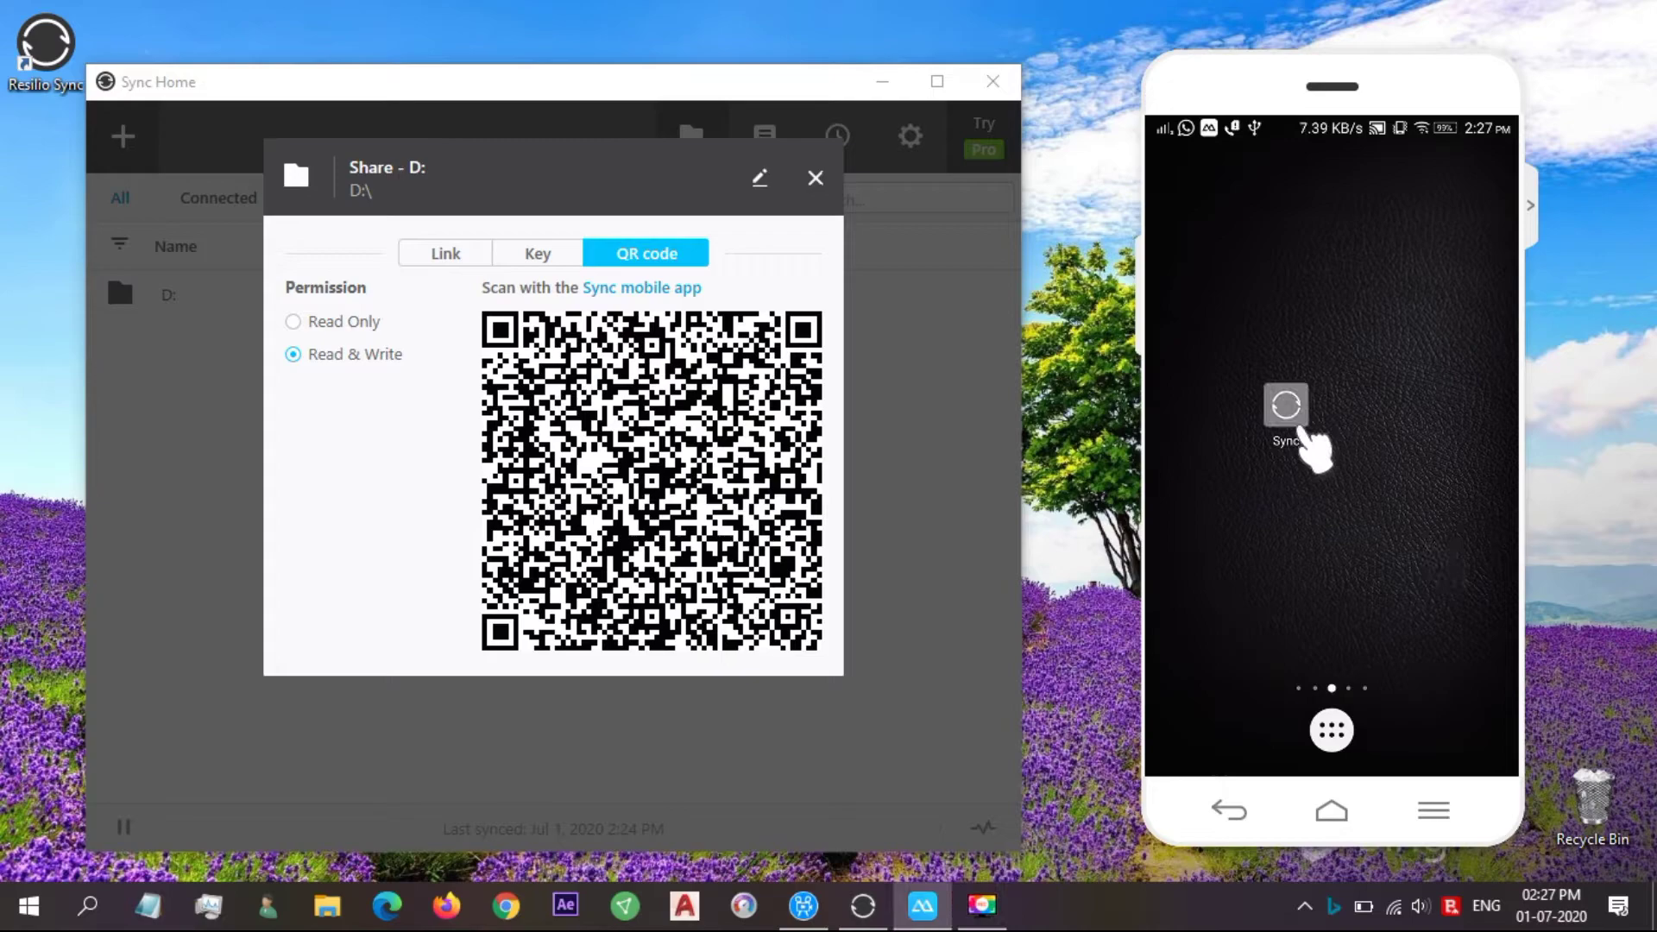
{"action": "left_click", "coordinate": [1467, 727]}
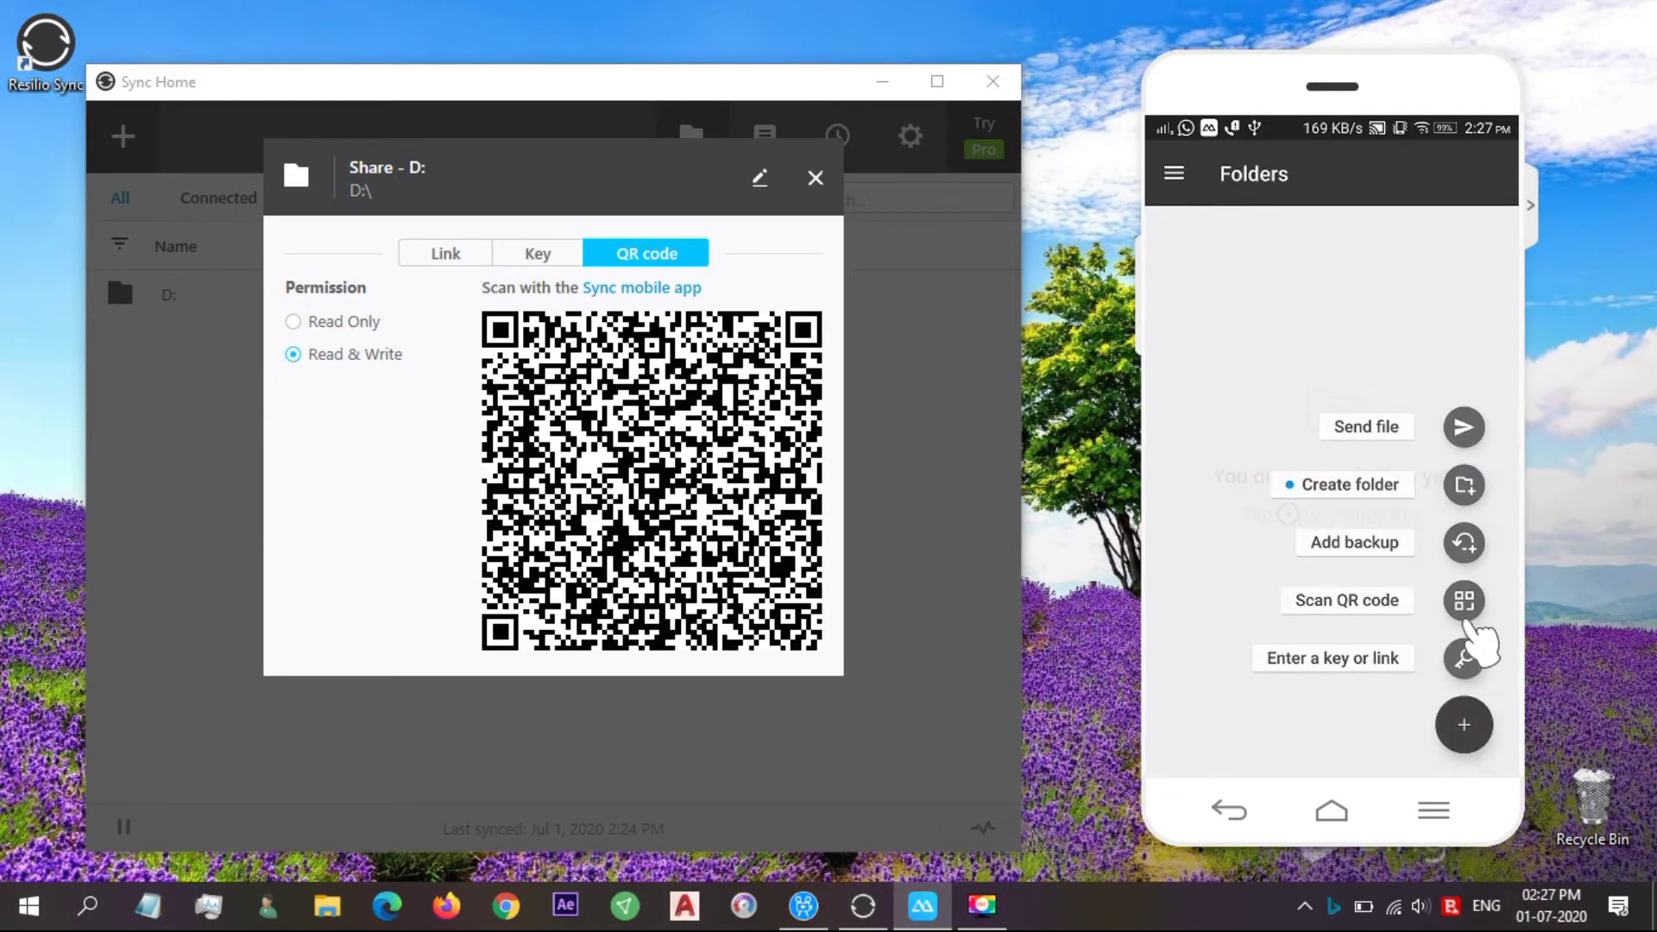
{"action": "left_click", "coordinate": [1466, 601]}
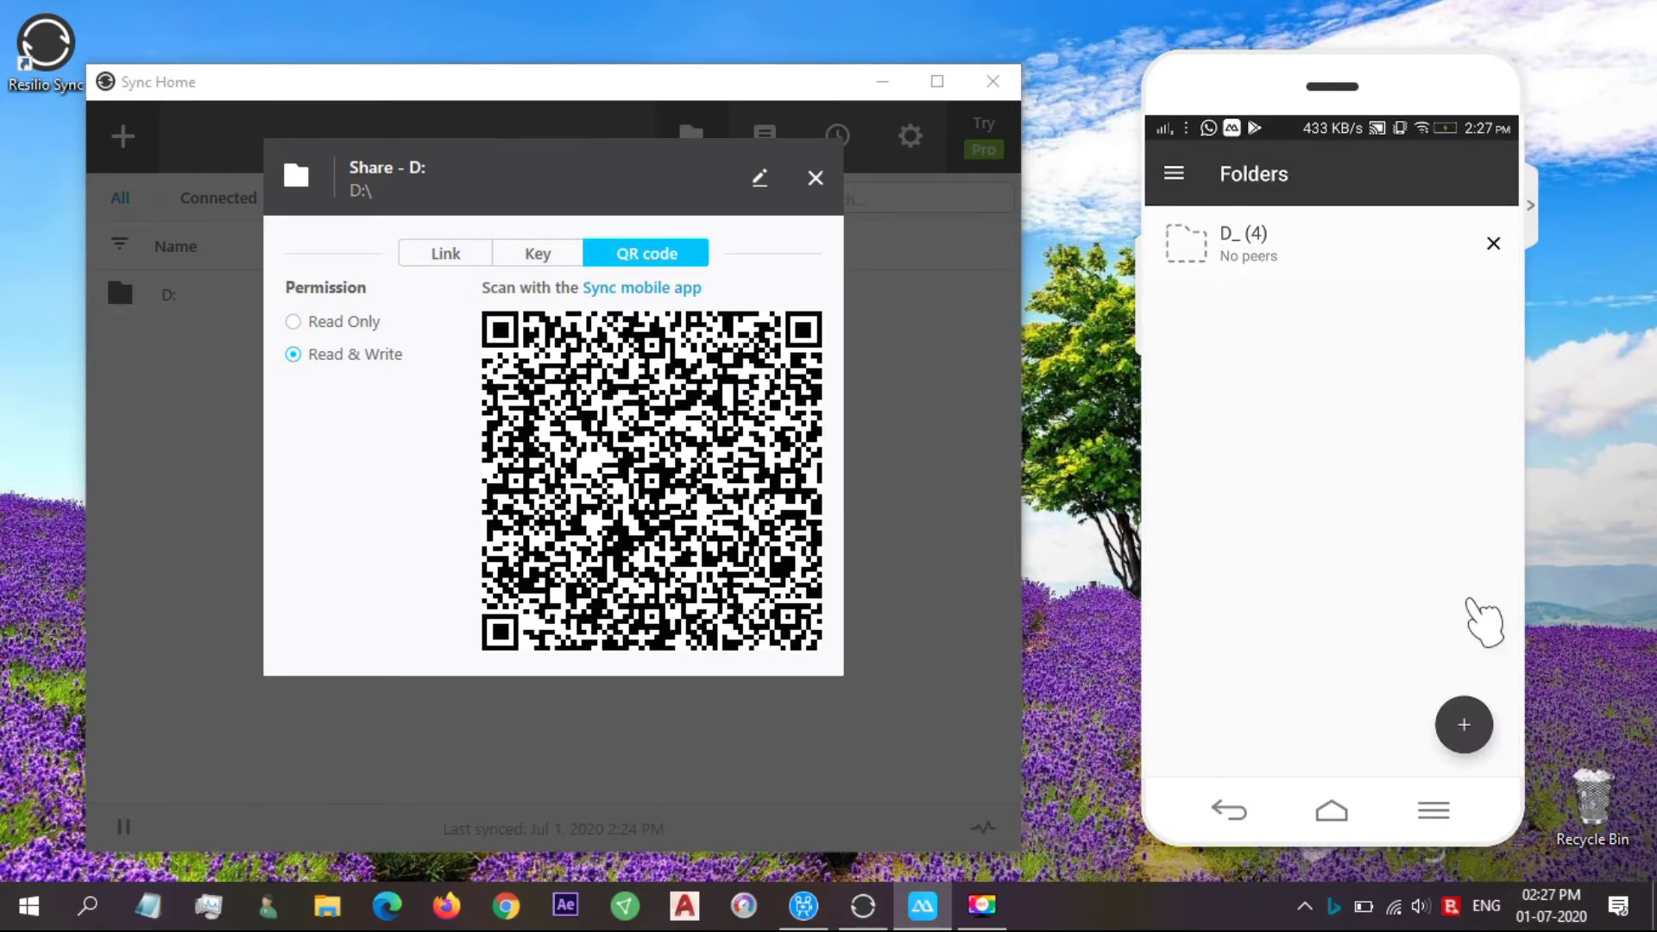
Add a PDF from the phone to the D_ (4) folder
{"action": "left_click", "coordinate": [1347, 266]}
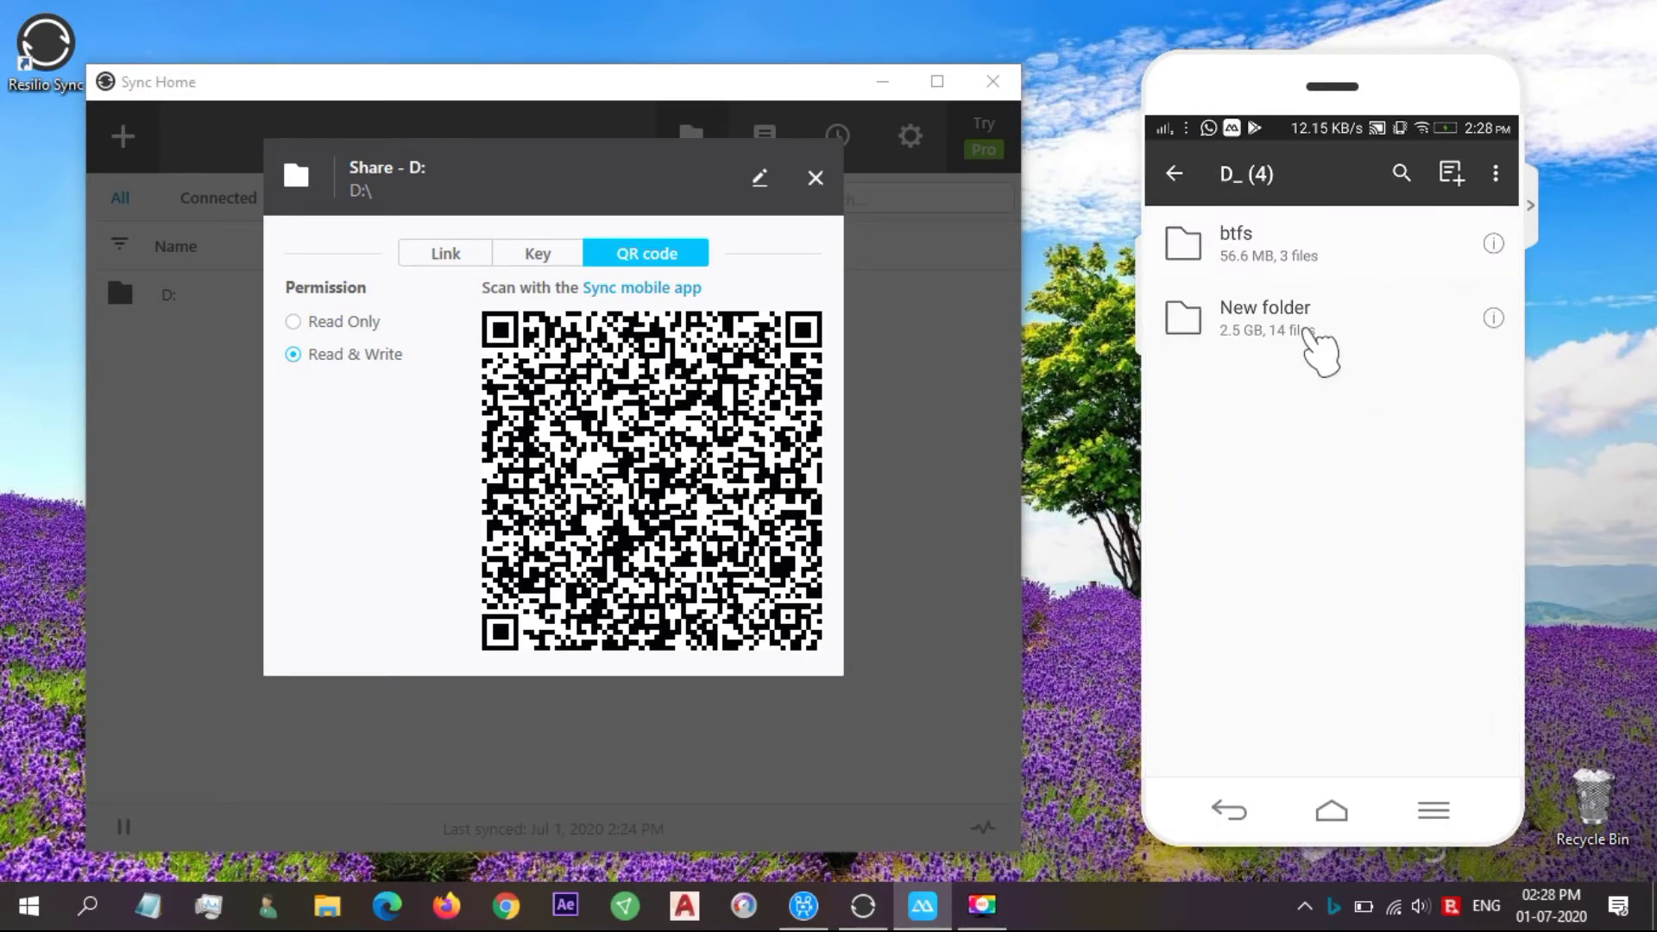
{"action": "left_click", "coordinate": [1314, 330]}
{"action": "scroll", "coordinate": [1250, 389], "scroll_direction": "up", "scroll_amount": 5}
{"action": "left_click", "coordinate": [1173, 172]}
{"action": "left_click", "coordinate": [1282, 252]}
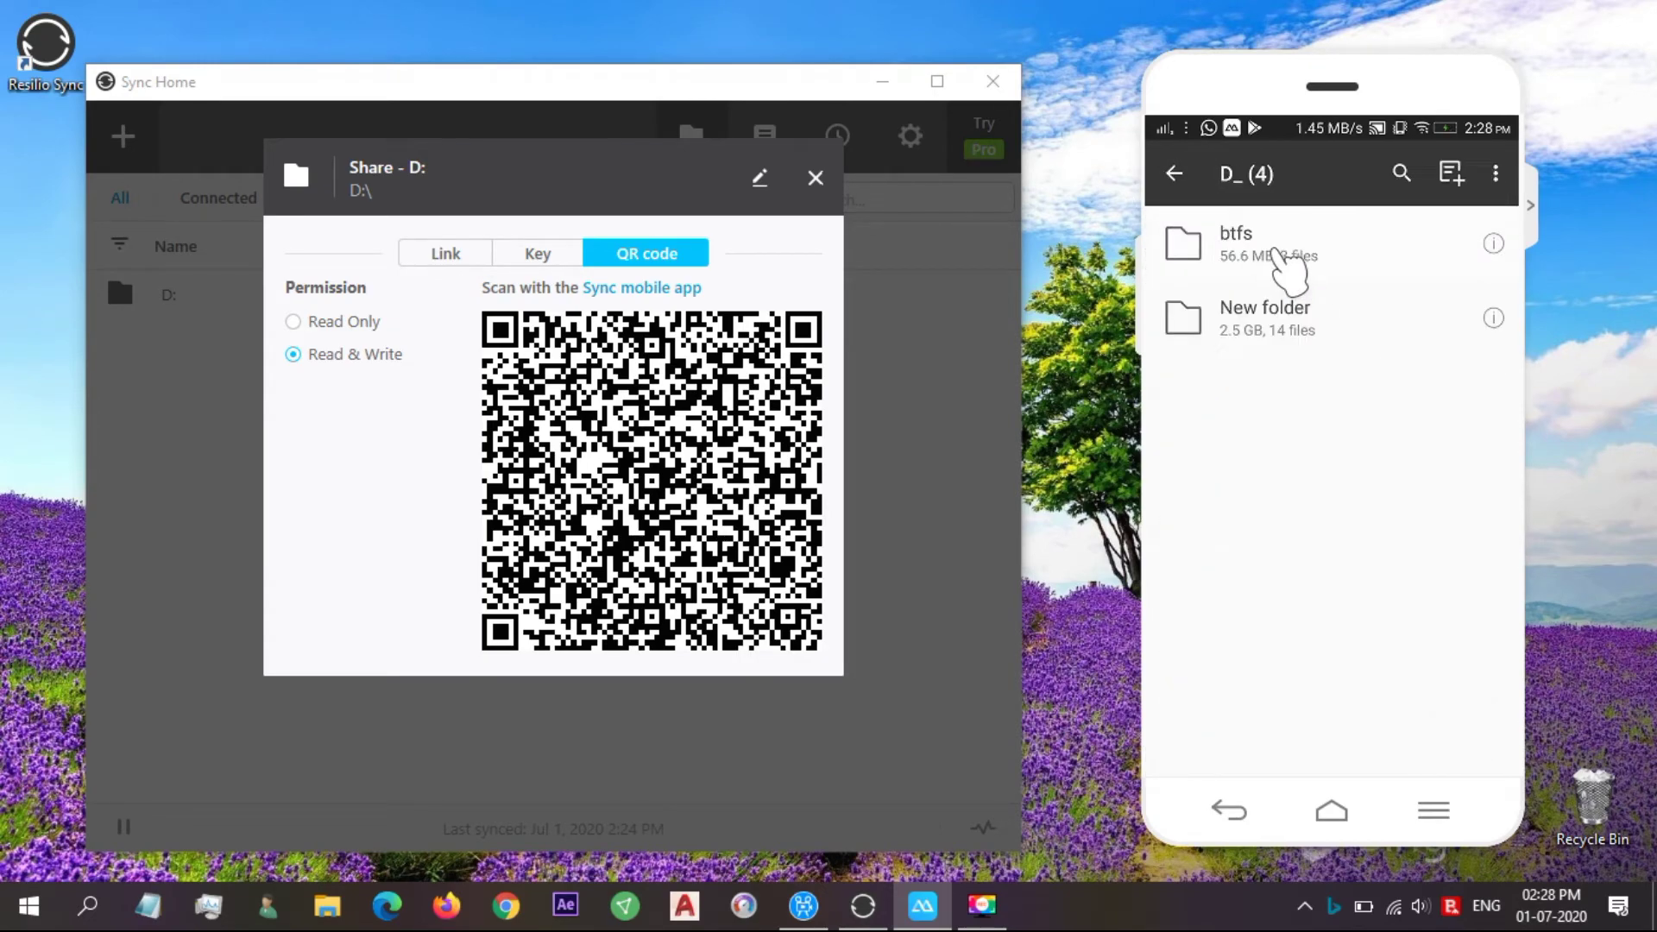
{"action": "left_click", "coordinate": [1451, 174]}
{"action": "scroll", "coordinate": [1379, 518], "scroll_direction": "down", "scroll_amount": 10}
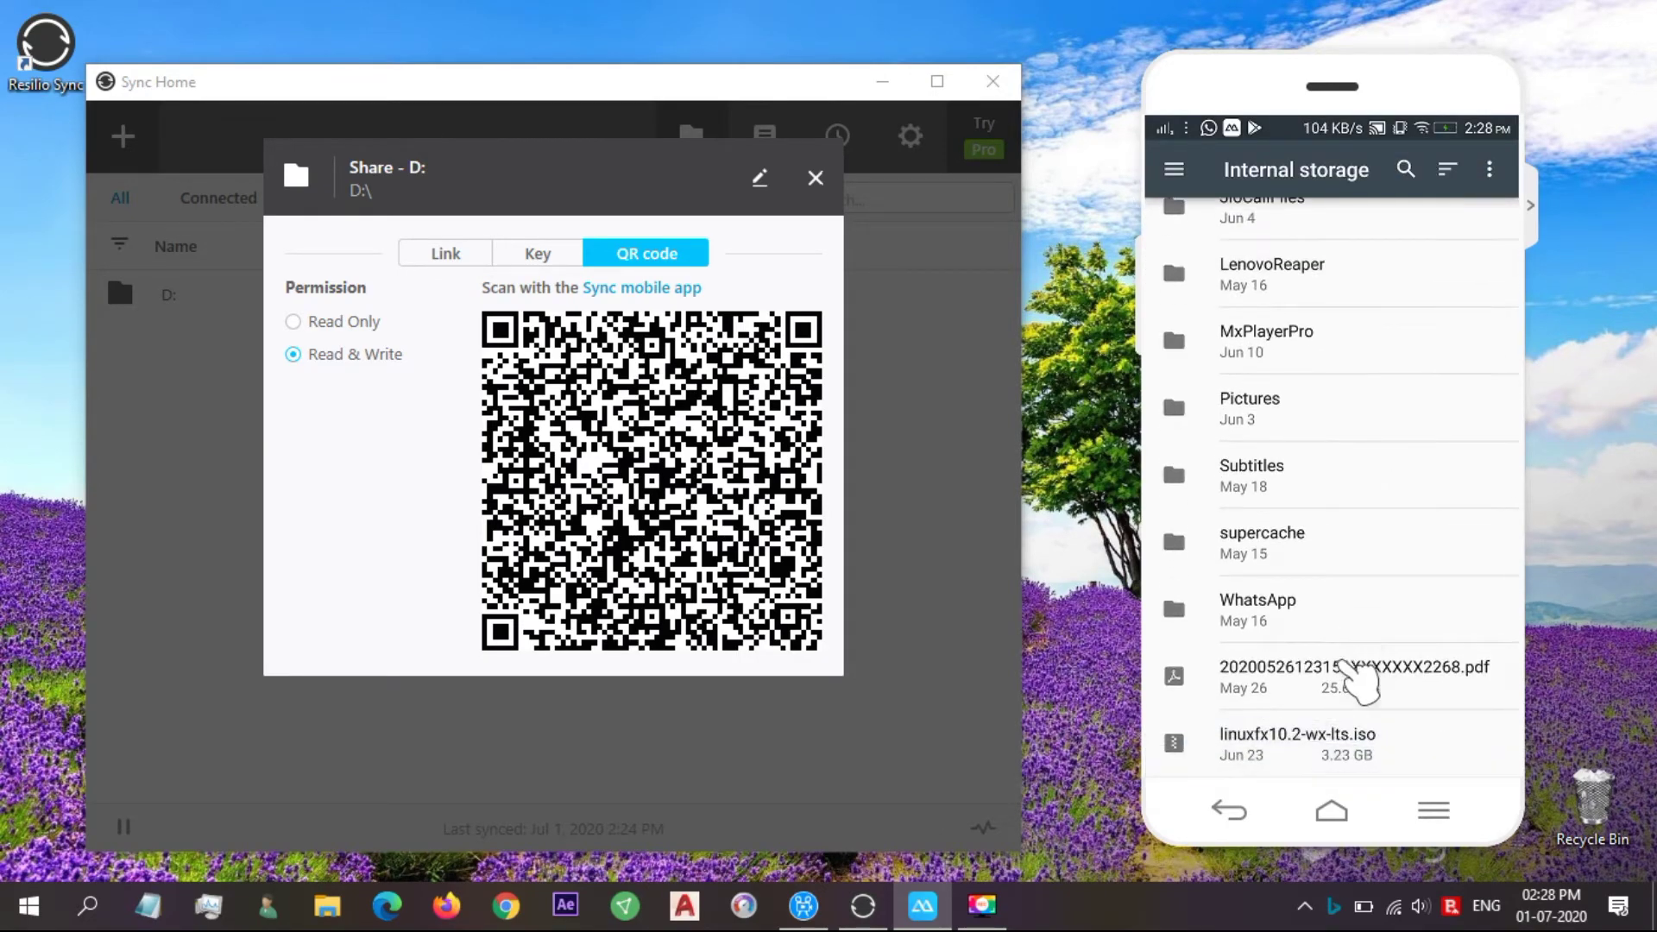
{"action": "left_click", "coordinate": [1360, 674]}
Confirm the PDF synced to Lenovo (D:), then return to the phone's folder list
{"action": "left_click", "coordinate": [326, 906]}
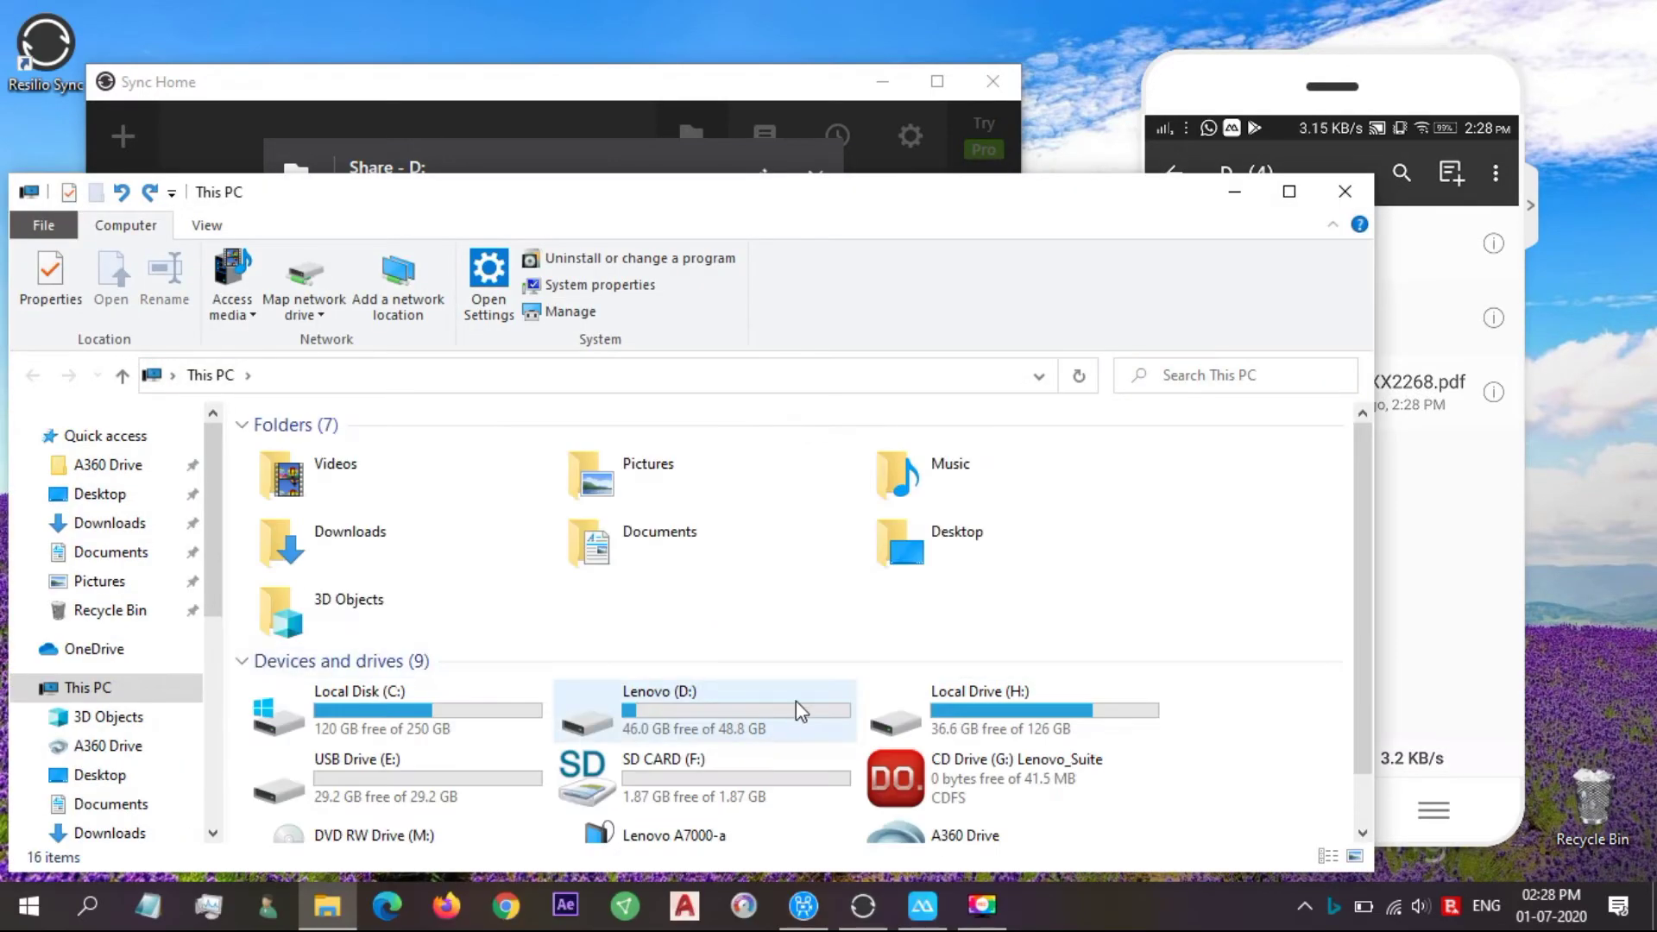
{"action": "double_click", "coordinate": [709, 702]}
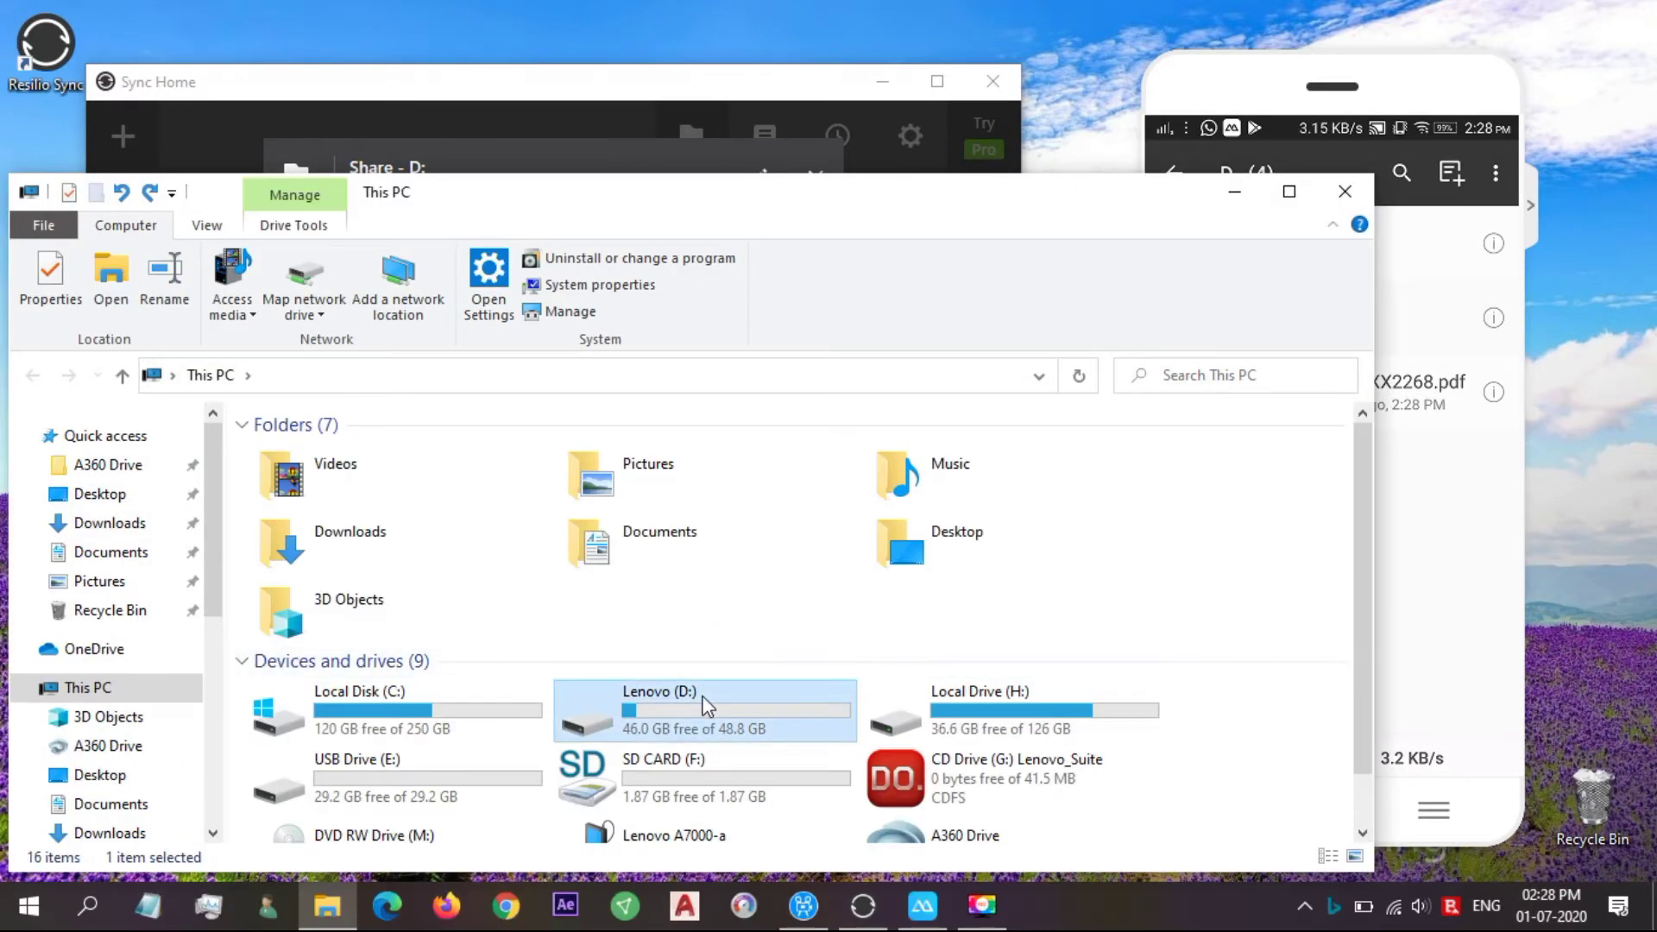
{"action": "left_click", "coordinate": [1239, 197]}
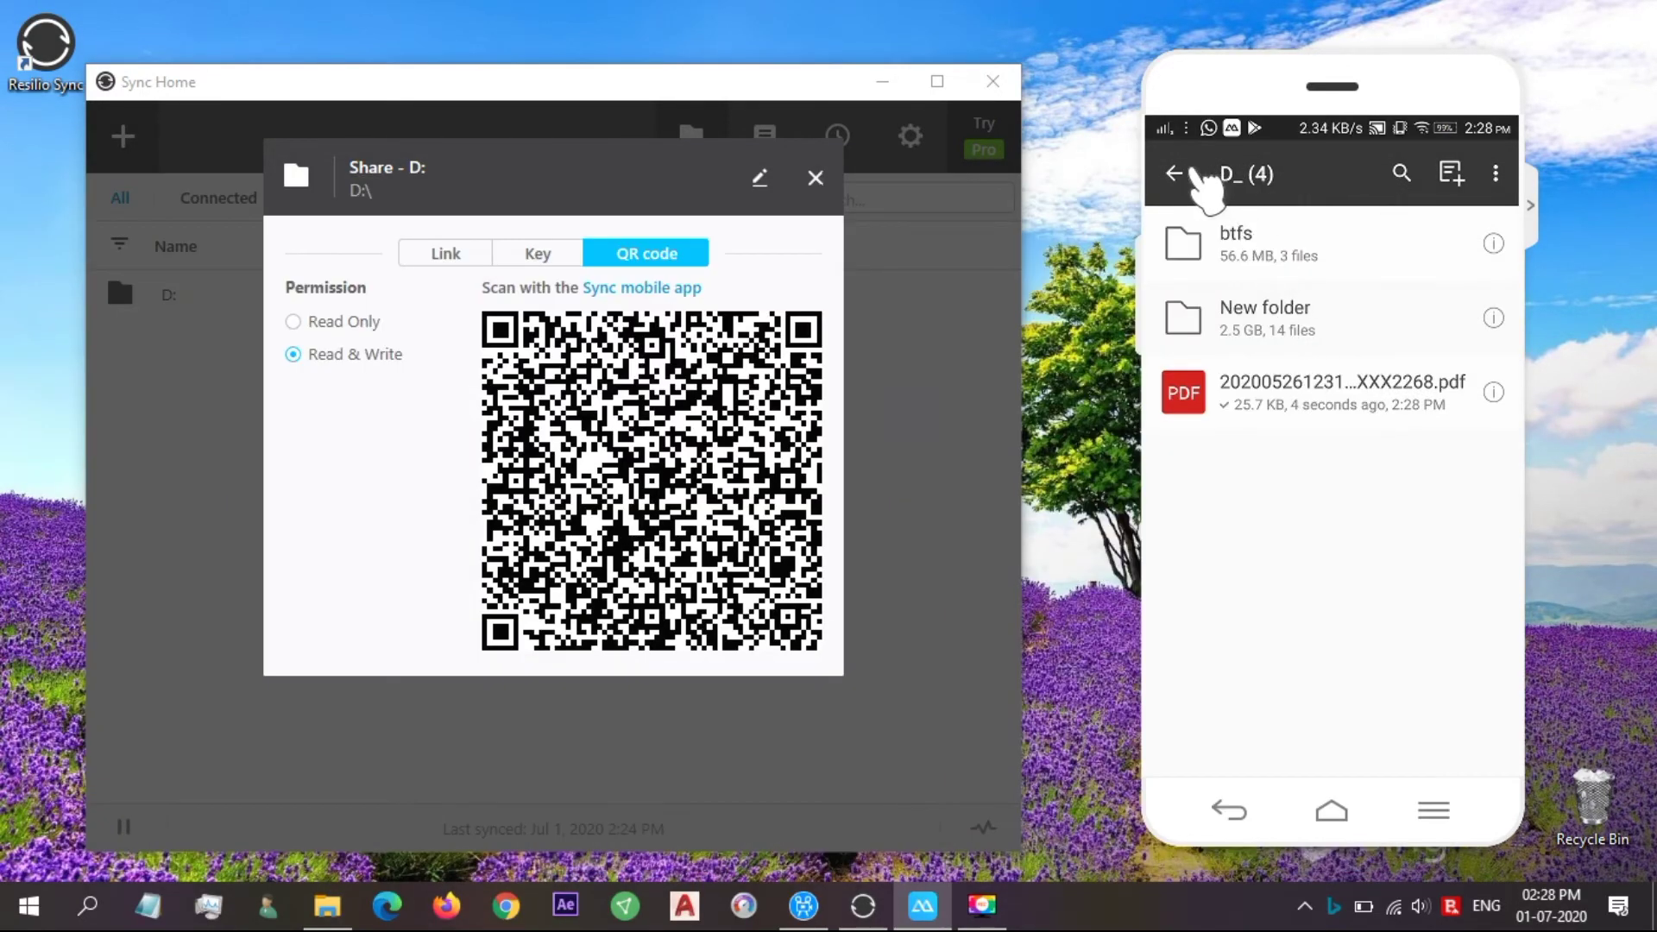
{"action": "left_click", "coordinate": [1179, 171]}
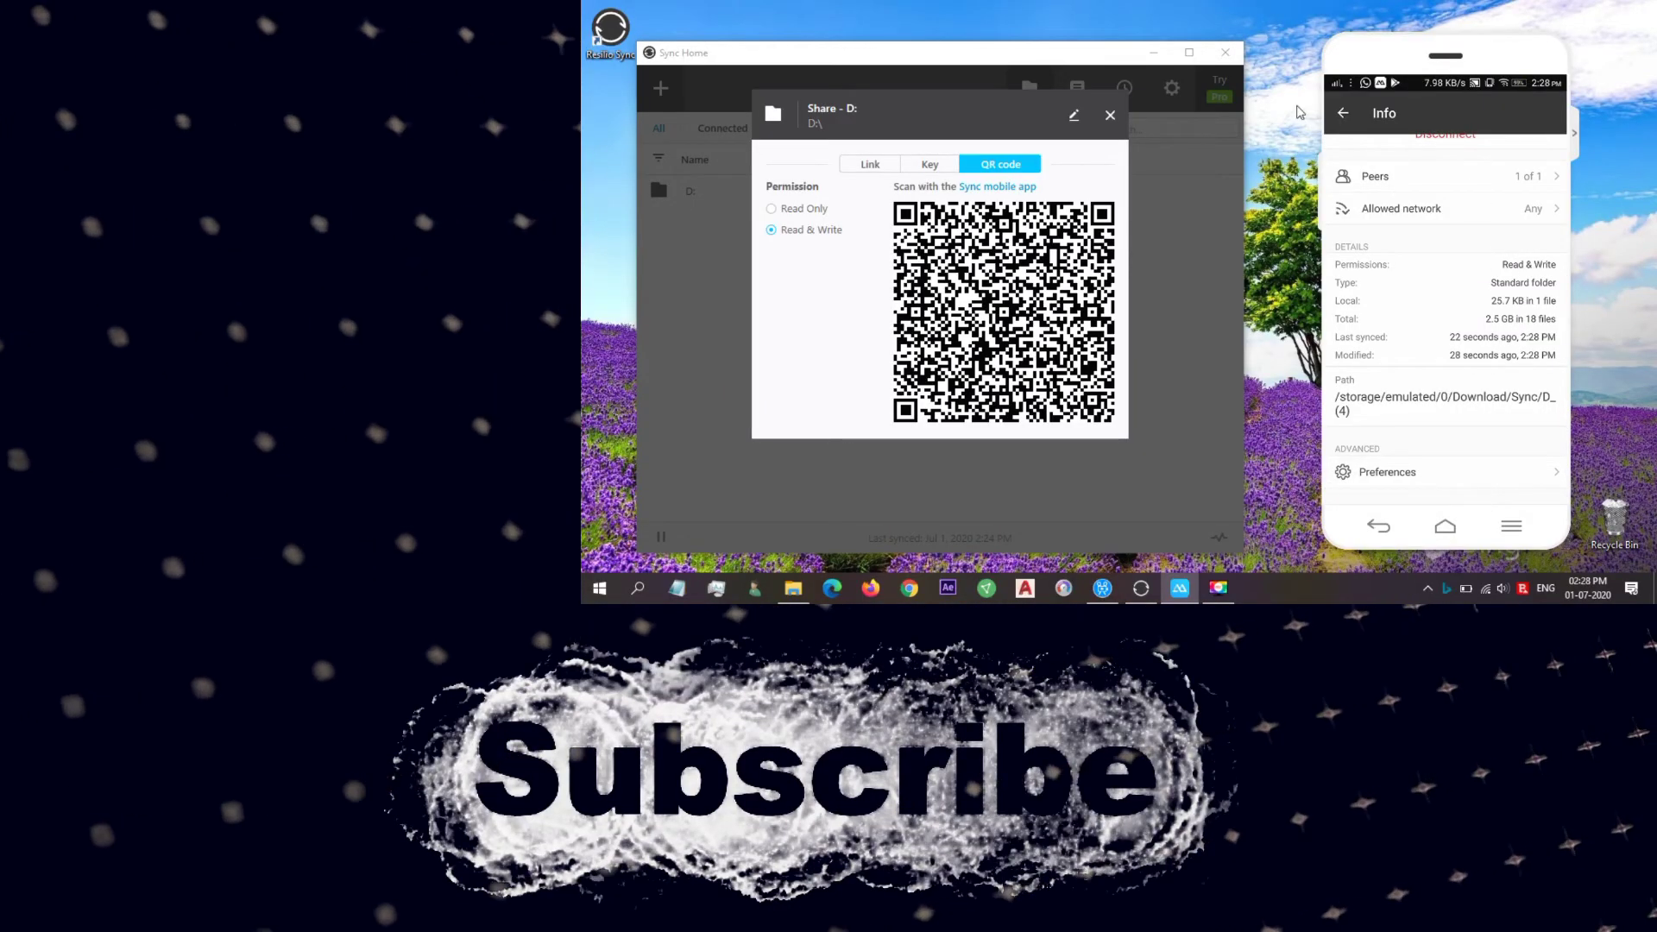
{"action": "left_click", "coordinate": [1343, 113]}
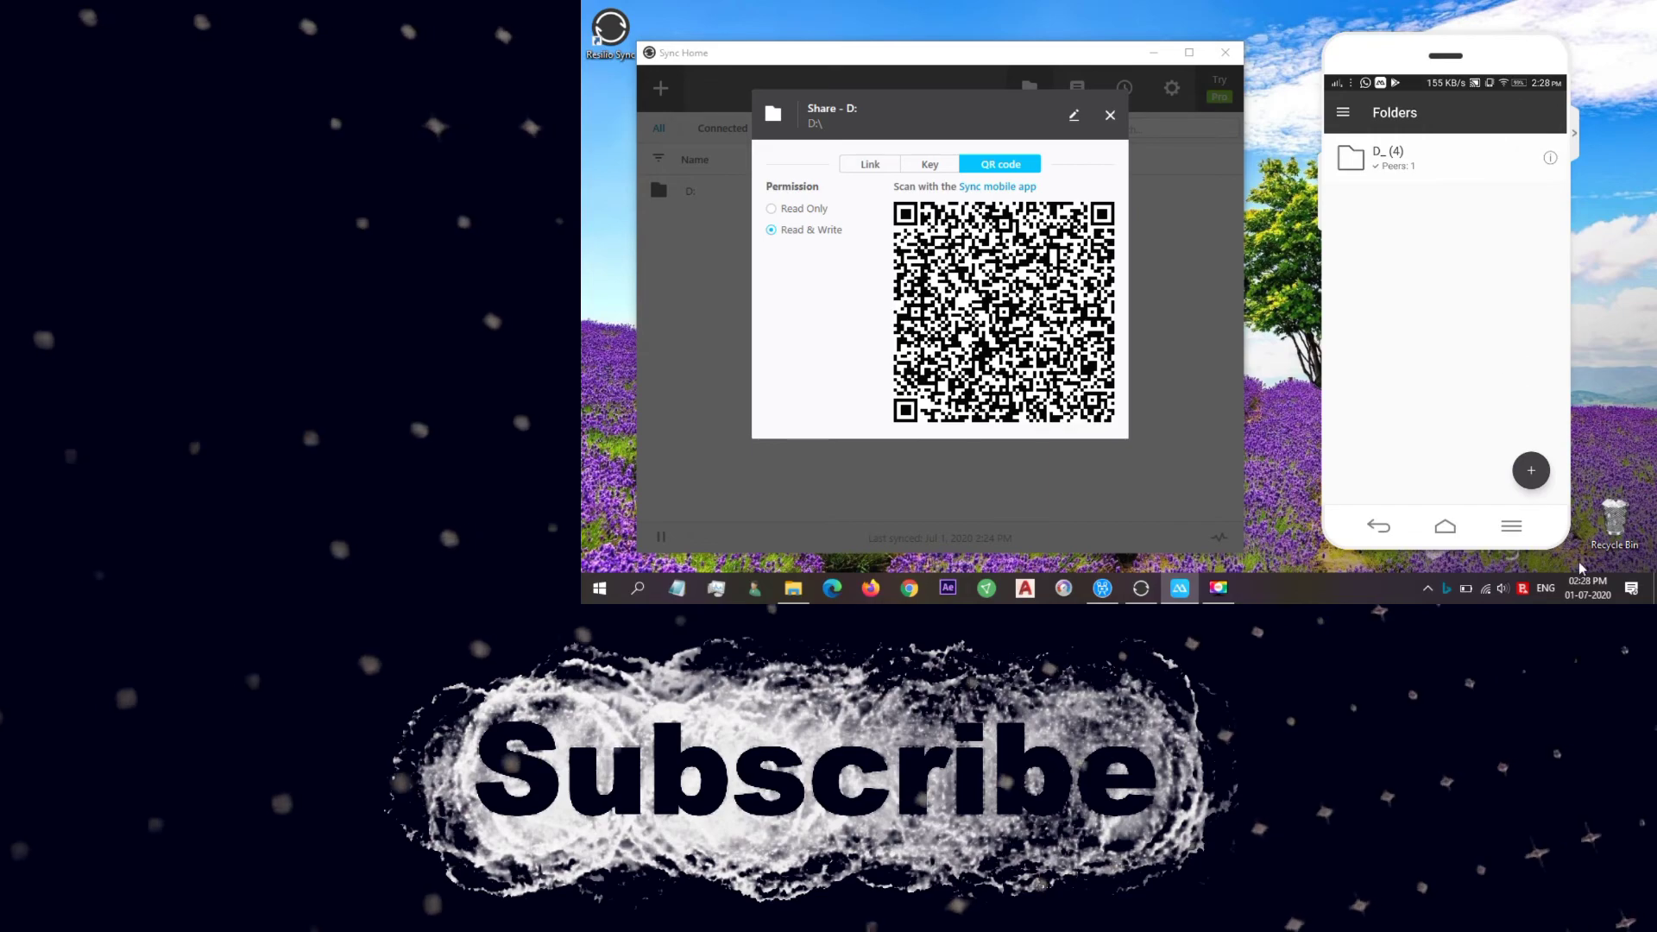